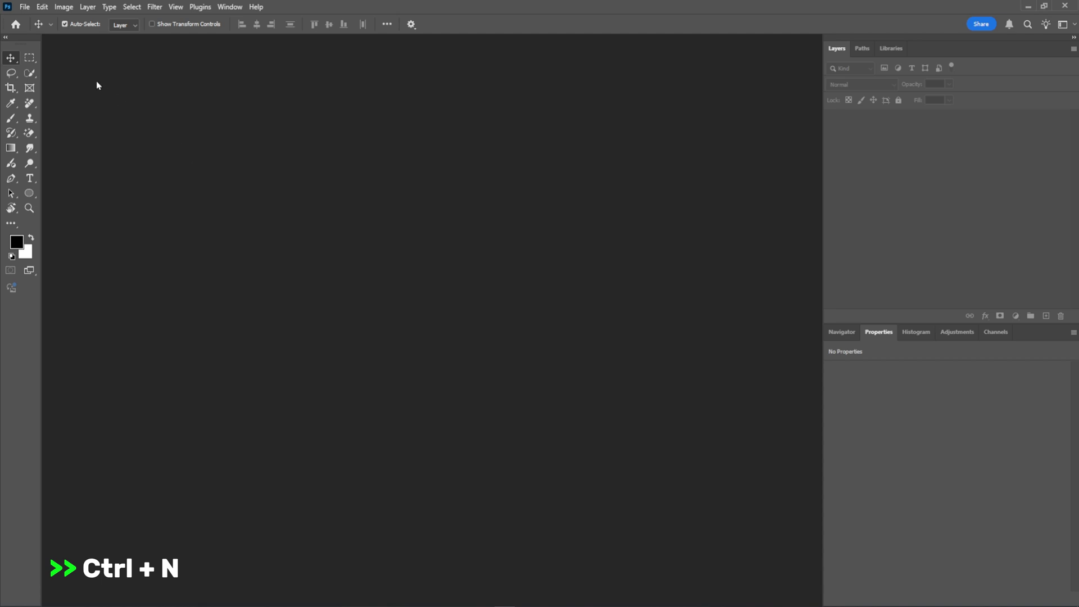
# Create a new document named mango ice, 4000 × 4500 px at 300 pixels/inch in RGB Color with a white background
pyautogui.click(24, 7)
pyautogui.click(32, 20)
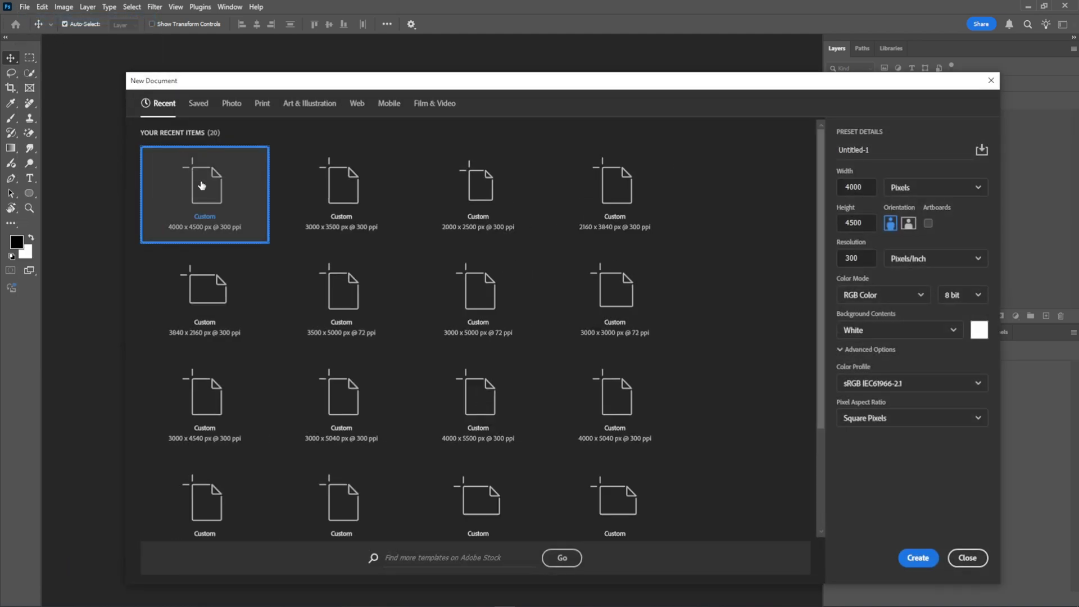
pyautogui.click(888, 151)
pyautogui.write('mango ice')
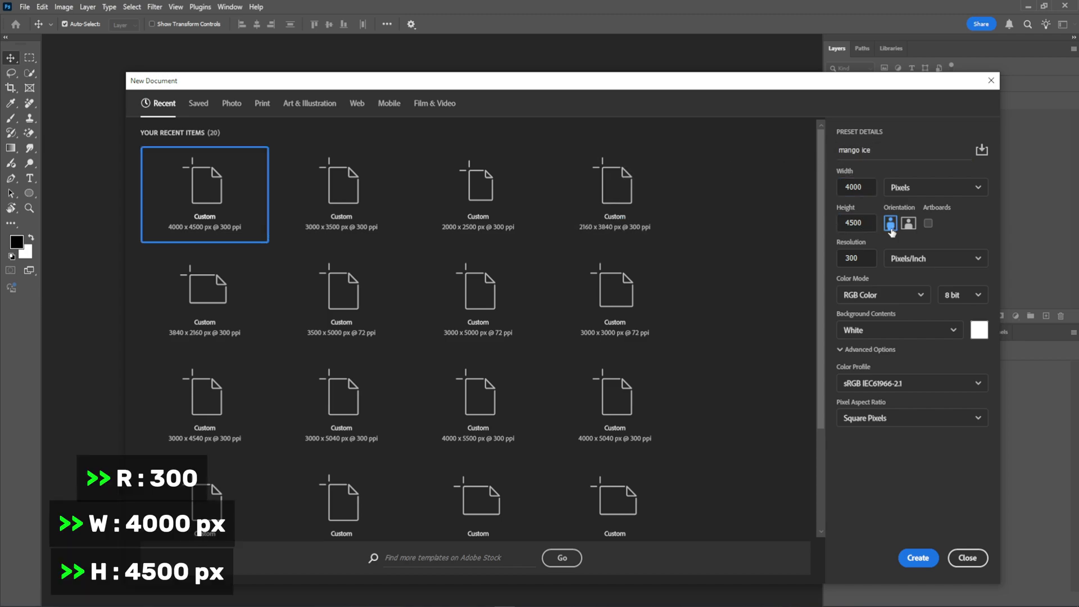
pyautogui.click(871, 330)
pyautogui.click(873, 357)
pyautogui.click(918, 557)
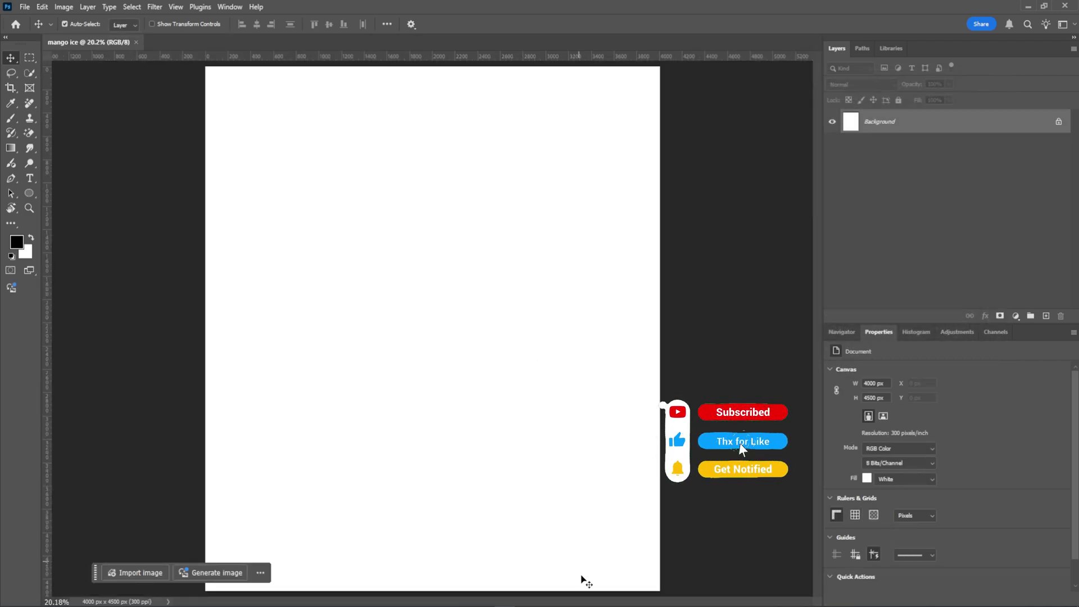
# Place the ice cream scoop image Background from the mango ice cream poster folder, scaled to about 1834 × 1911 px at the canvas centre
pyautogui.click(584, 602)
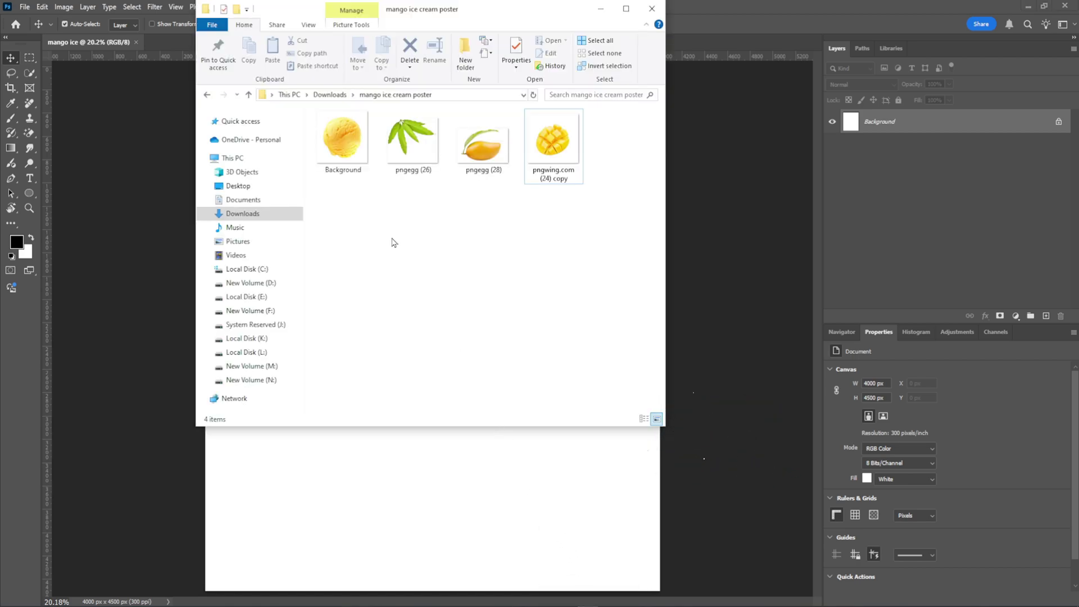
pyautogui.moveTo(341, 137); pyautogui.dragTo(475, 464)
pyautogui.moveTo(660, 560); pyautogui.dragTo(571, 470)
pyautogui.press('Return')
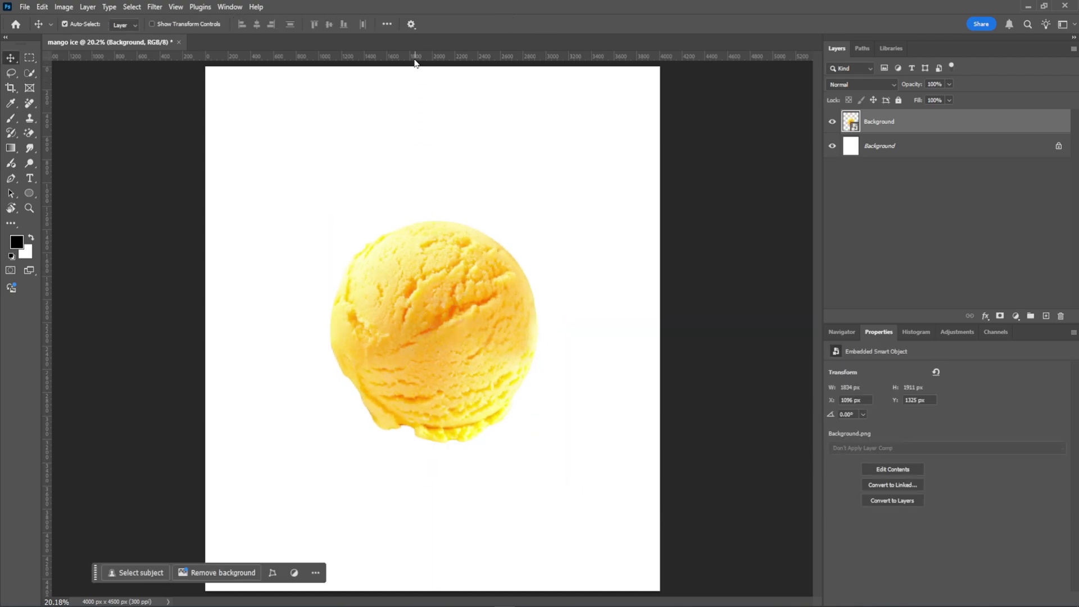
# Add one vertical and one horizontal ruler guide crossing at the centre of the canvas
pyautogui.click(178, 8)
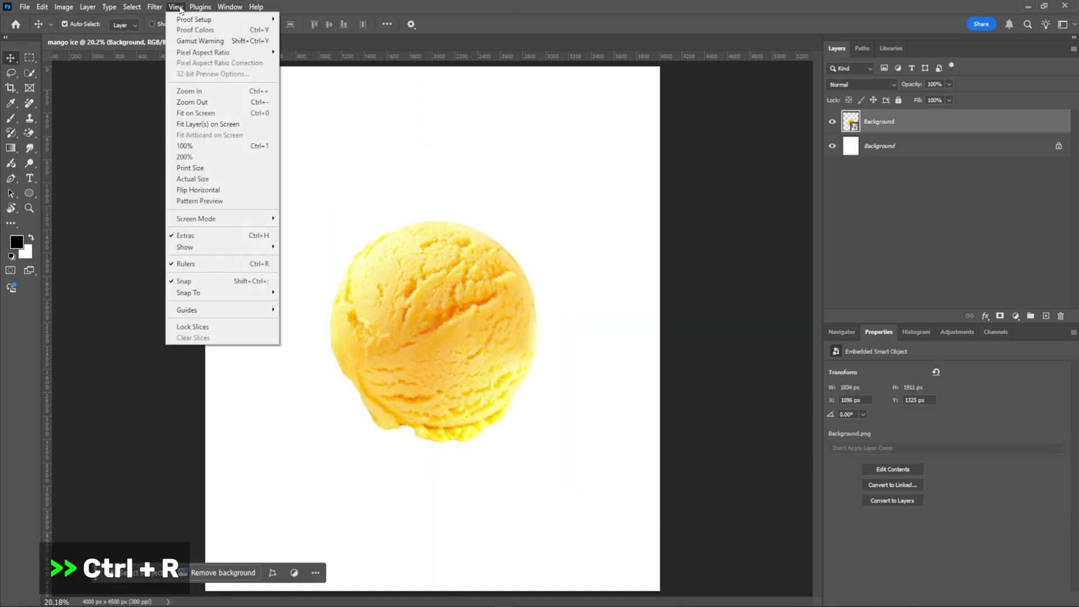
pyautogui.click(214, 264)
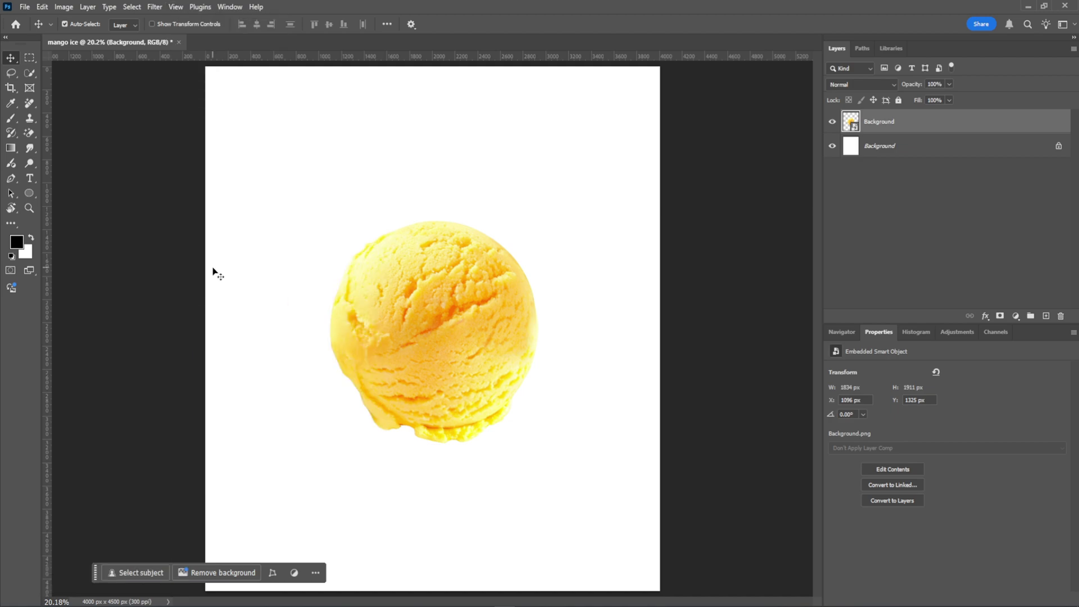
pyautogui.moveTo(47, 277); pyautogui.dragTo(432, 275)
pyautogui.moveTo(458, 56); pyautogui.dragTo(457, 330)
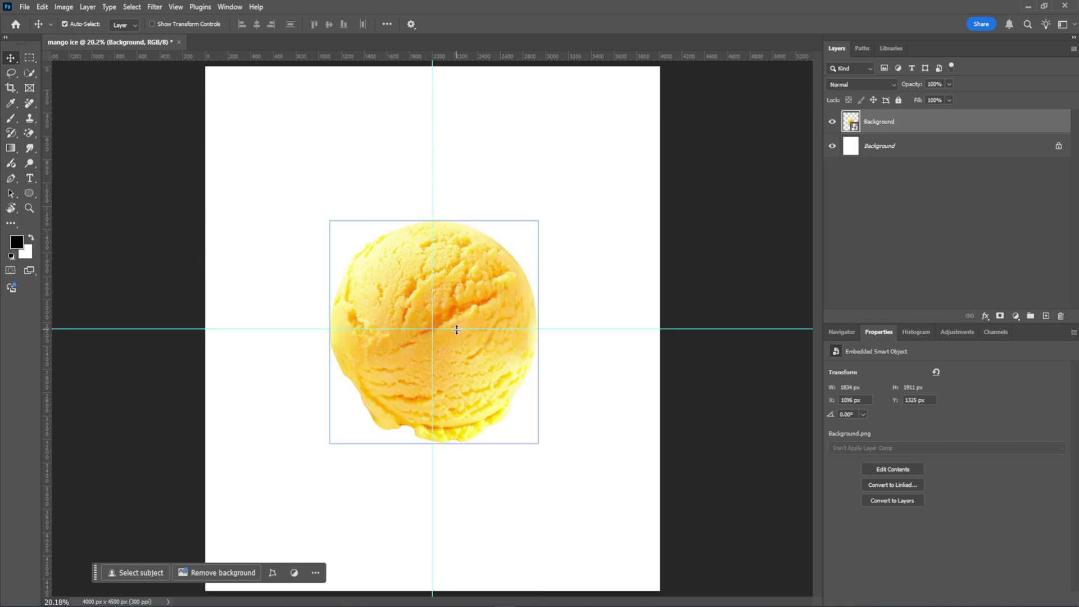
# Unlock the white background layer and give it a linear yellow-to-orange Gradient Overlay with angle -30° and scale 80%
pyautogui.click(1020, 147)
pyautogui.click(1057, 147)
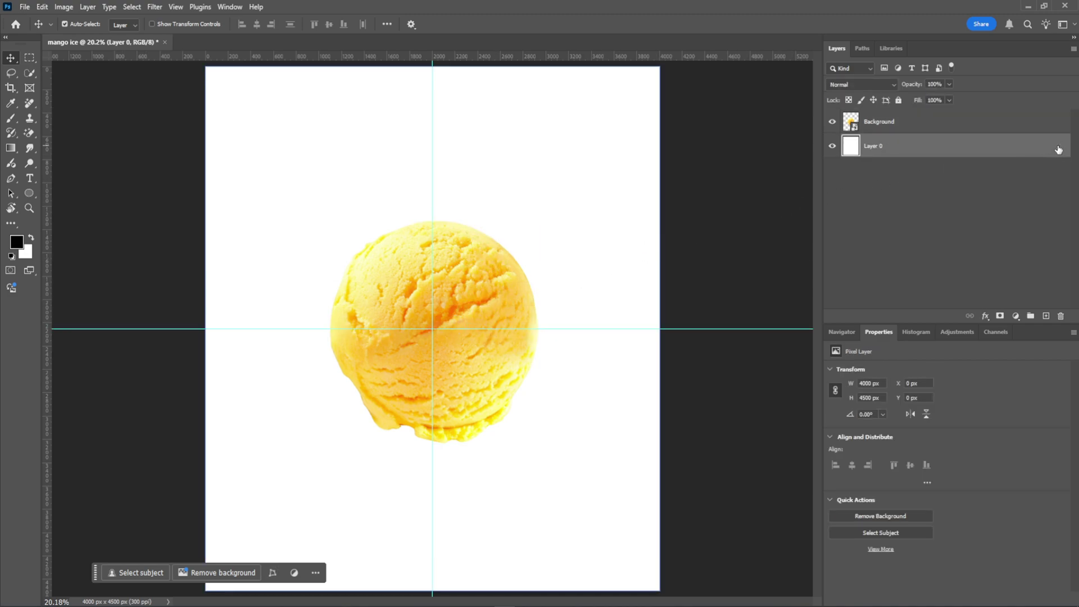
pyautogui.click(985, 316)
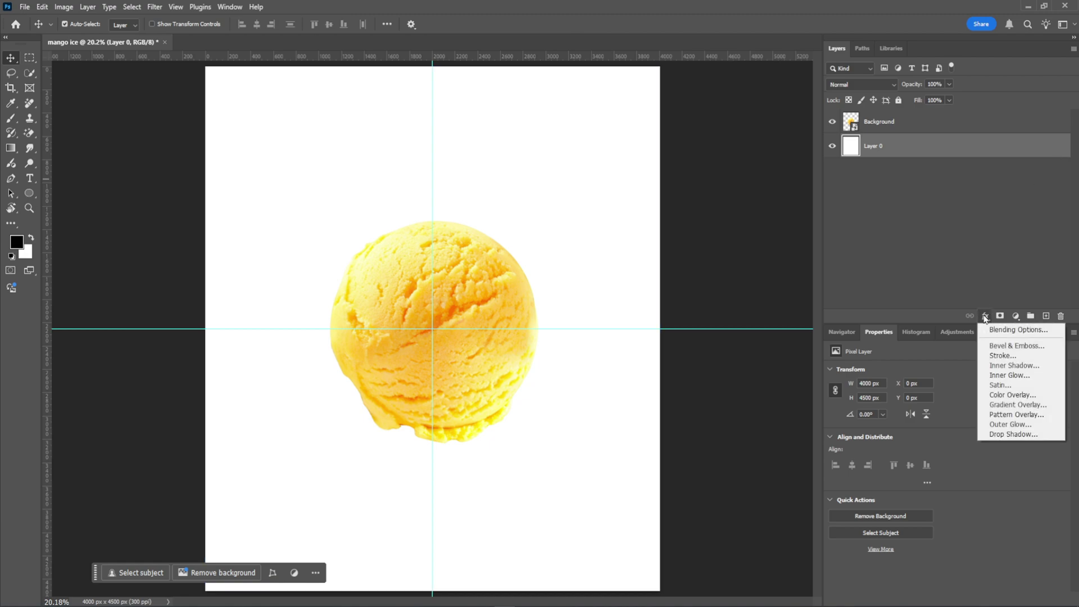
pyautogui.click(989, 330)
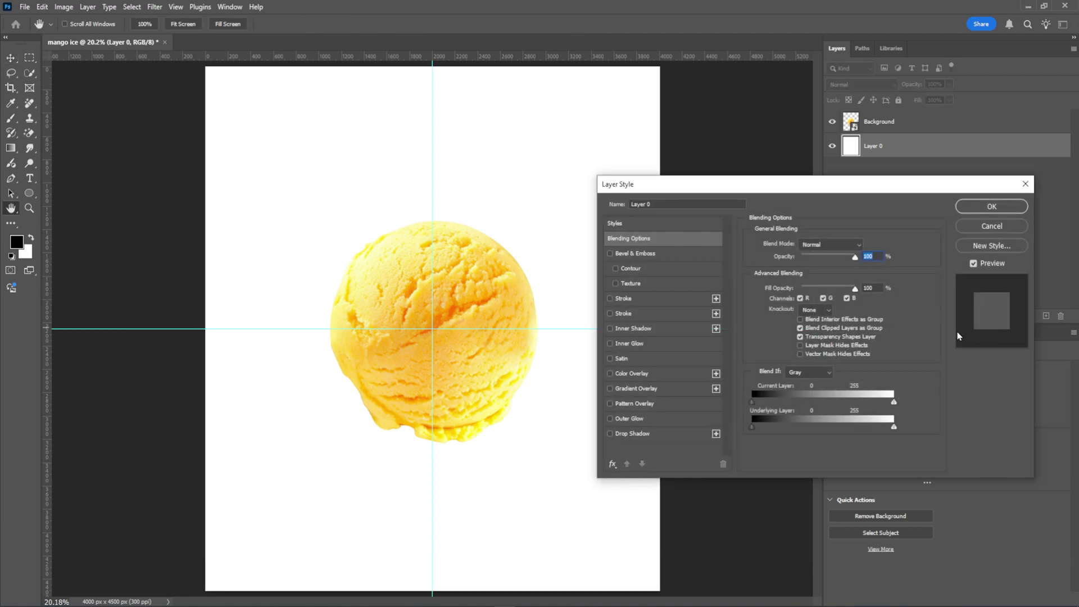
pyautogui.click(639, 389)
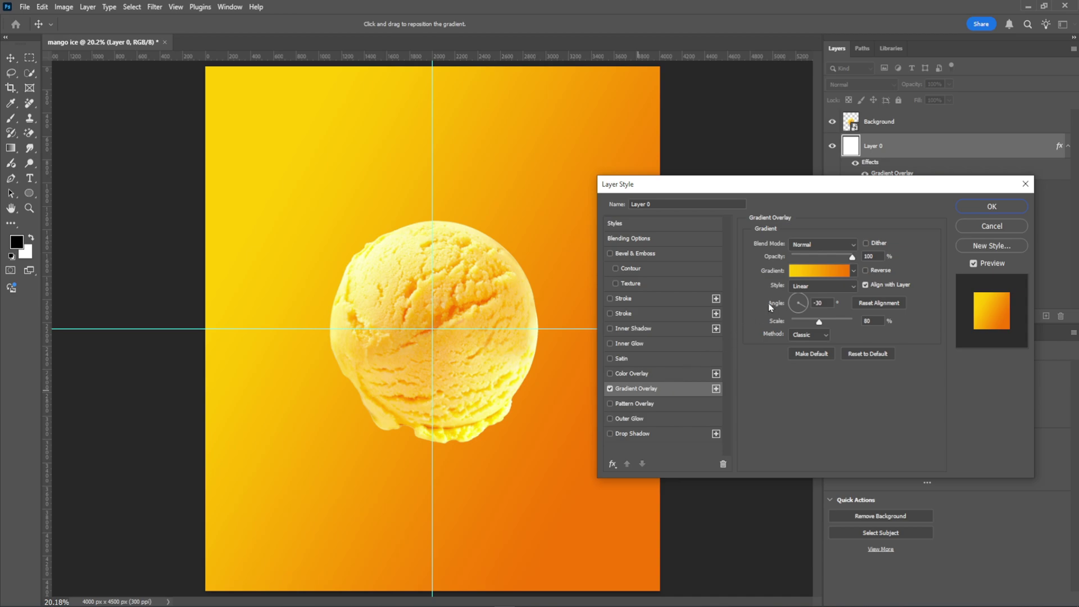
pyautogui.click(822, 303)
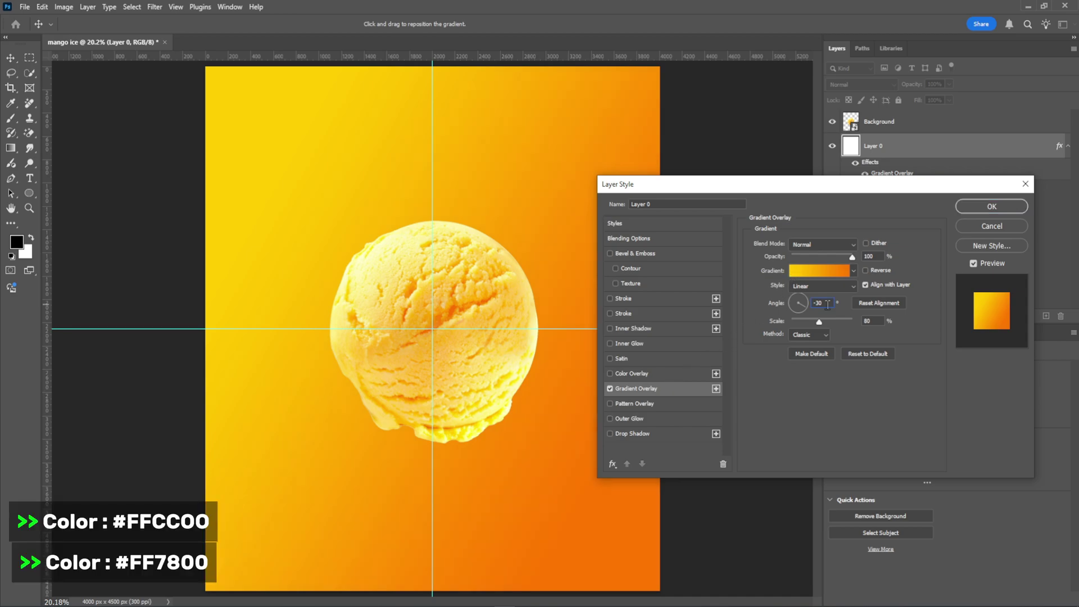
pyautogui.click(986, 211)
# Duplicate the scoop layer and apply a Gaussian Blur with a 9-pixel radius to the lower copy
pyautogui.click(952, 124)
pyautogui.moveTo(951, 125); pyautogui.dragTo(1048, 319)
pyautogui.click(903, 147)
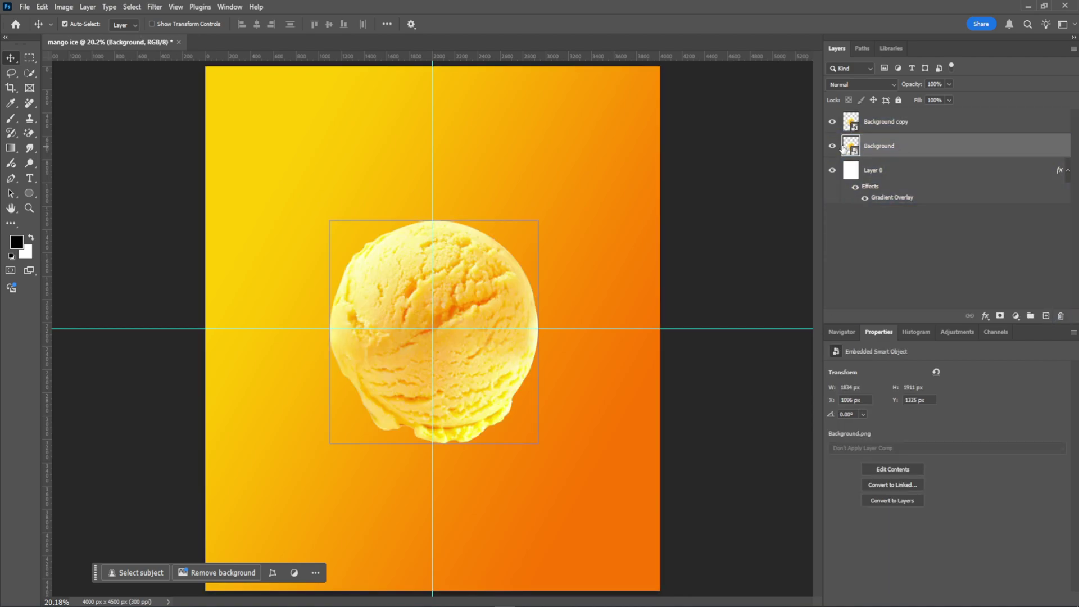
pyautogui.click(154, 6)
pyautogui.moveTo(160, 146)
pyautogui.click(326, 192)
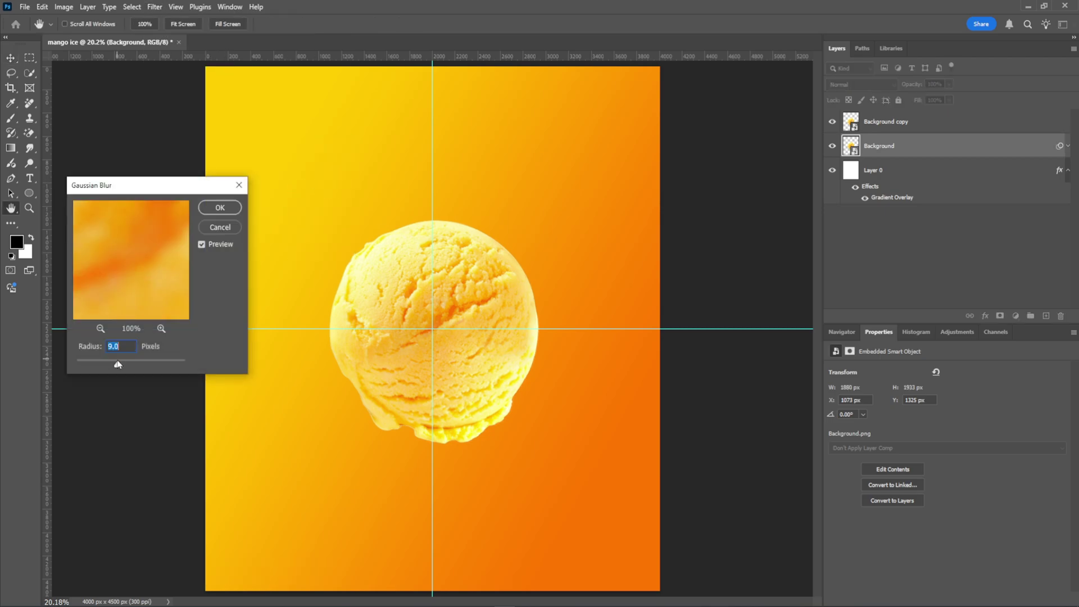
pyautogui.click(207, 215)
# Apply a Rear Sync Flash Path Blur towards the lower right to the lower scoop: speed 159%, taper 20%, end point speed 270 px
pyautogui.click(155, 7)
pyautogui.moveTo(192, 149)
pyautogui.click(309, 188)
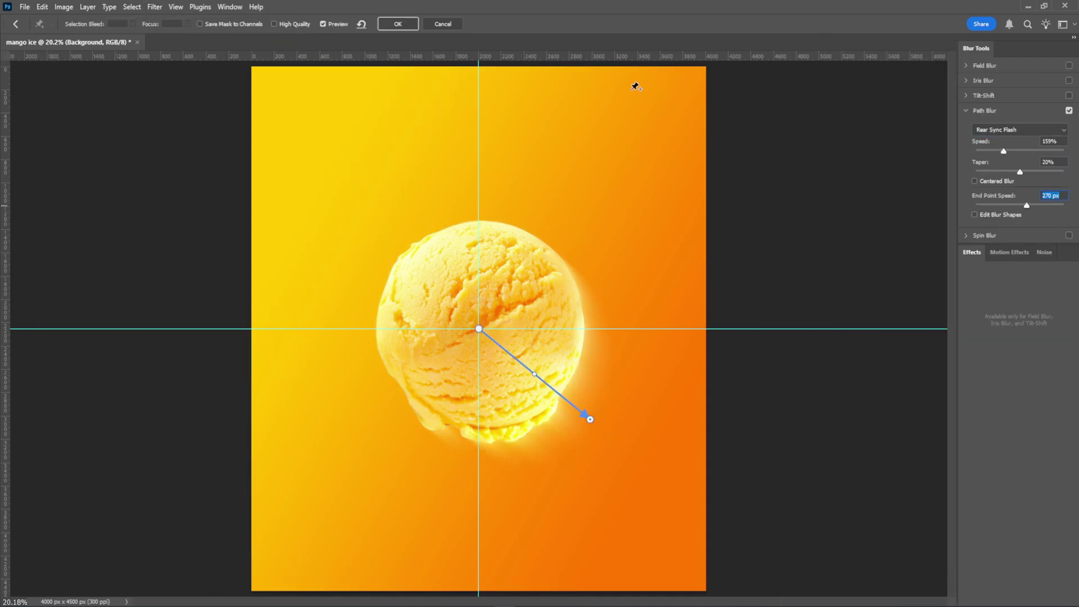
pyautogui.click(401, 26)
# Add an Exposure adjustment clipped to the blurred scoop layer and set its exposure to -2.58
pyautogui.click(1016, 315)
pyautogui.click(1016, 394)
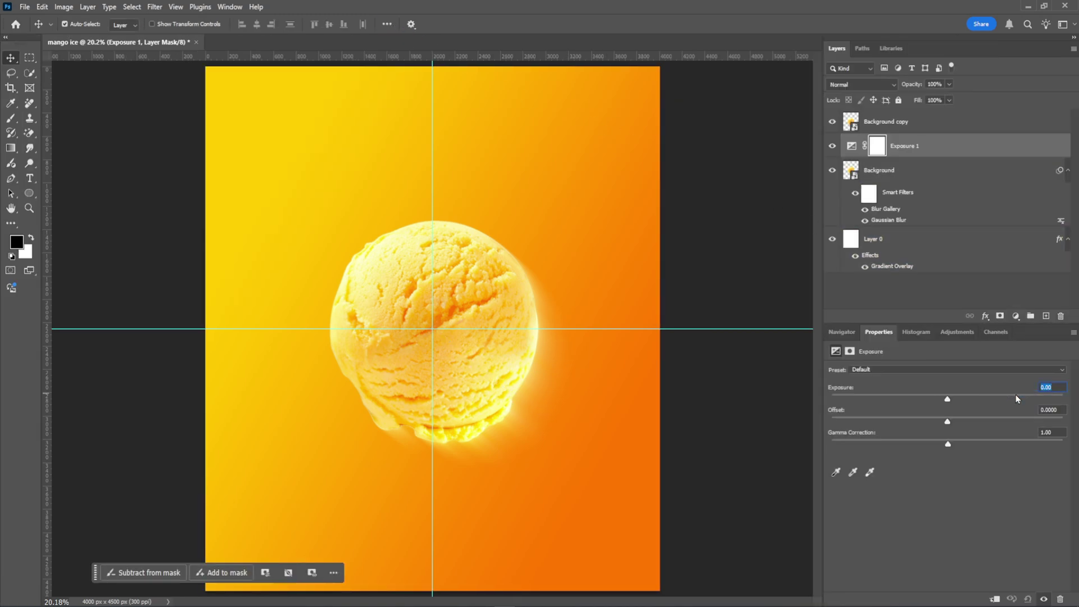
pyautogui.click(993, 597)
pyautogui.moveTo(948, 399); pyautogui.dragTo(903, 400)
# Duplicate the Exposure adjustment, place it above the sharp scoop copy and clip it to that layer
pyautogui.moveTo(1011, 154); pyautogui.dragTo(1045, 316)
pyautogui.moveTo(981, 146); pyautogui.dragTo(972, 115)
pyautogui.rightClick(958, 121)
pyautogui.click(996, 389)
# Load the sharp scoop as a selection, paint the upper exposure mask black over it with a Soft Round brush, and deselect
pyautogui.press('b')
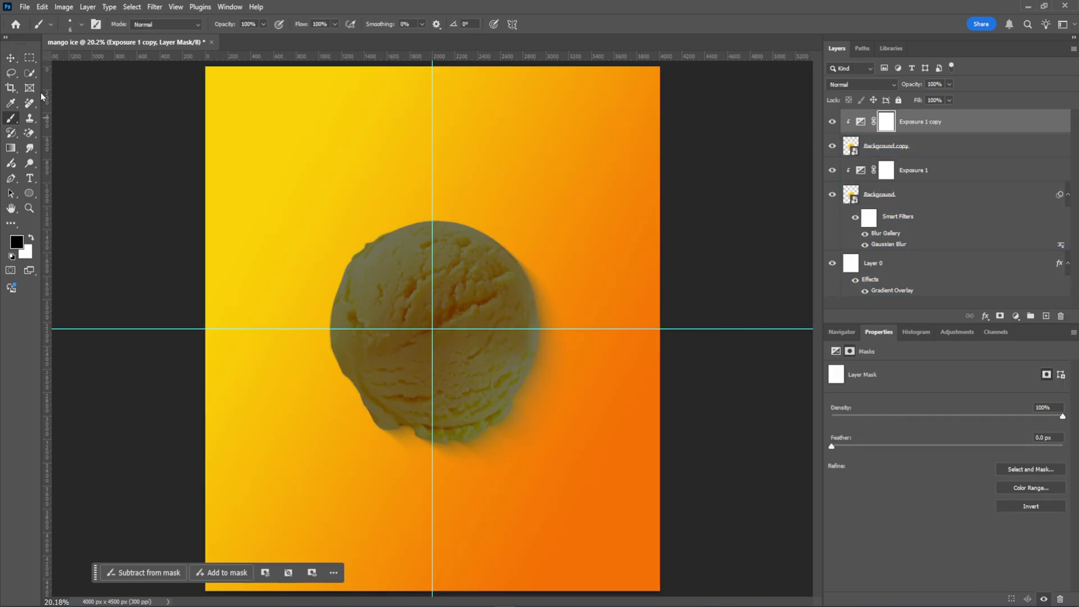
pyautogui.click(82, 25)
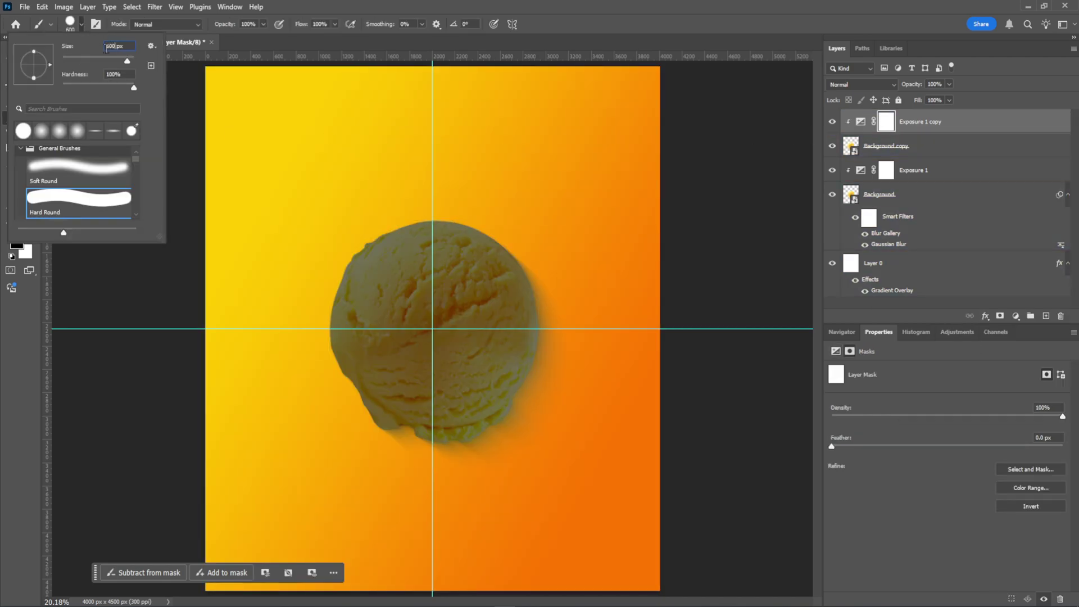
pyautogui.click(85, 175)
pyautogui.click(80, 27)
pyautogui.keyDown('ctrl'); pyautogui.click(851, 146); pyautogui.keyUp('ctrl')
pyautogui.moveTo(380, 261)
pyautogui.mouseDown()
pyautogui.moveTo(444, 326)
pyautogui.moveTo(531, 245)
pyautogui.mouseUp()
pyautogui.hotkey('ctrl', 'd')
# Set the brush flow to 8% and retouch the exposure mask along the scoop's lower-right edge, undoing the last dab
pyautogui.press('x')
pyautogui.moveTo(301, 27); pyautogui.dragTo(250, 32)
pyautogui.press('x')
pyautogui.moveTo(569, 416); pyautogui.dragTo(419, 482)
pyautogui.click(557, 436)
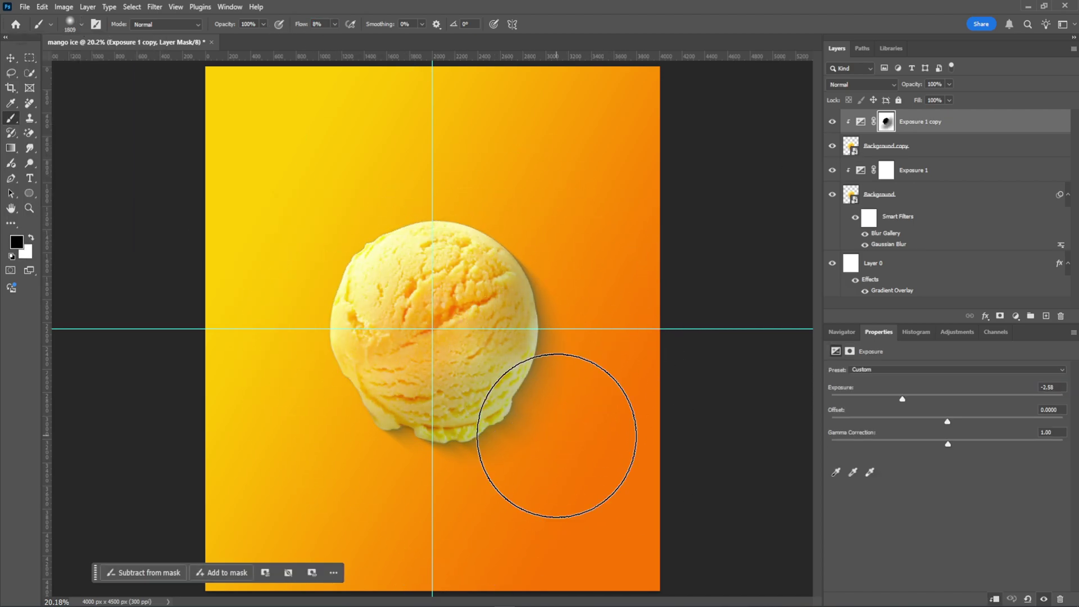
pyautogui.hotkey('ctrl', 'z')
# Group both scoop layers with their Exposure adjustments and name the group subject
pyautogui.click(11, 58)
pyautogui.click(339, 188)
pyautogui.click(923, 224)
pyautogui.keyDown('shift'); pyautogui.click(939, 221); pyautogui.keyUp('shift')
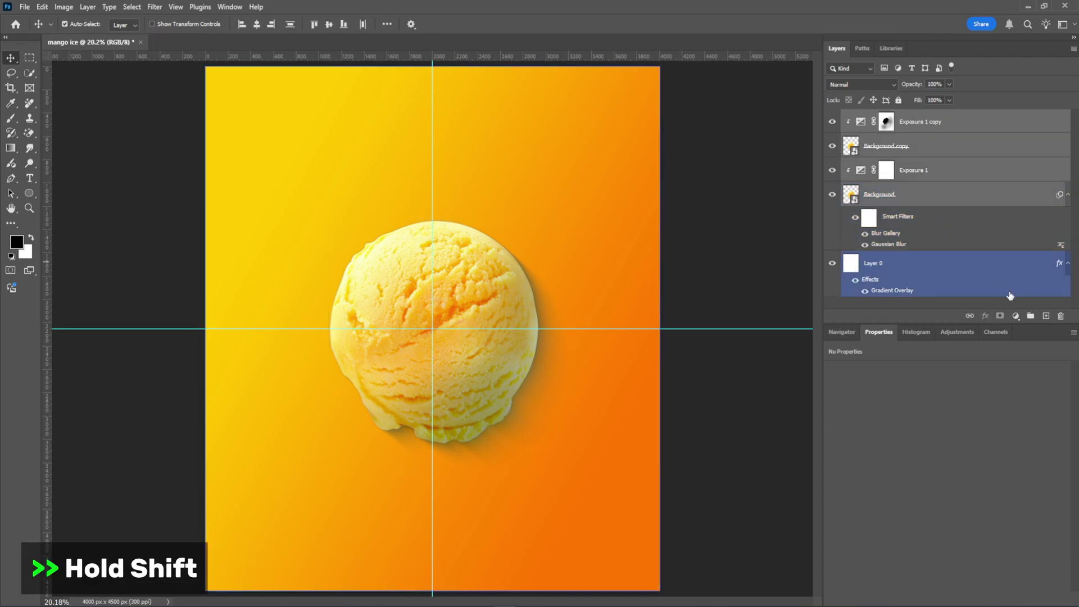
pyautogui.hotkey('ctrl', 'g')
pyautogui.doubleClick(873, 116)
pyautogui.write('sun')
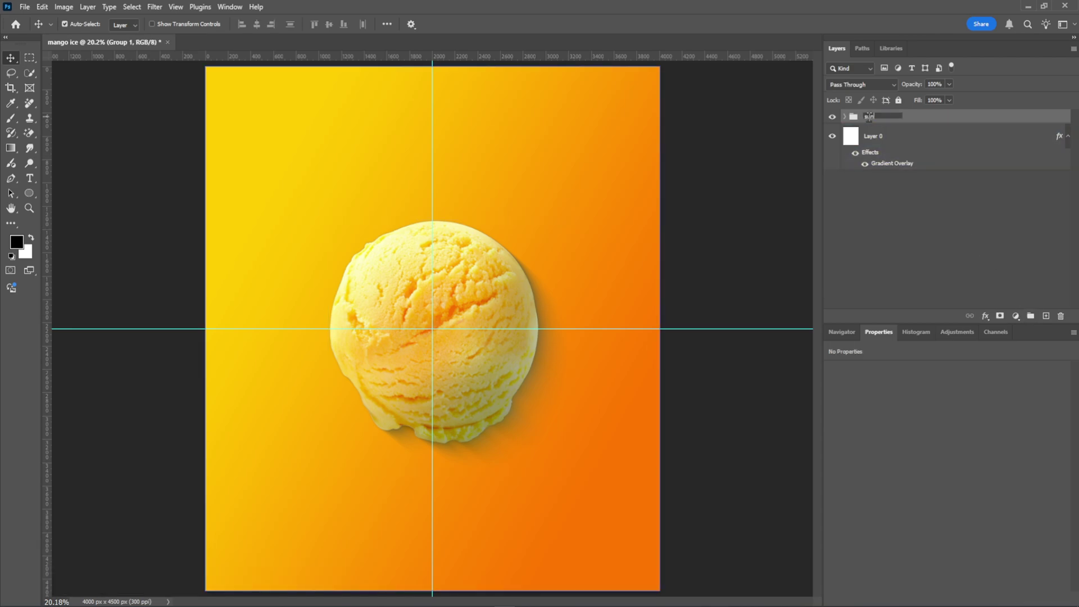
pyautogui.write('ubject')
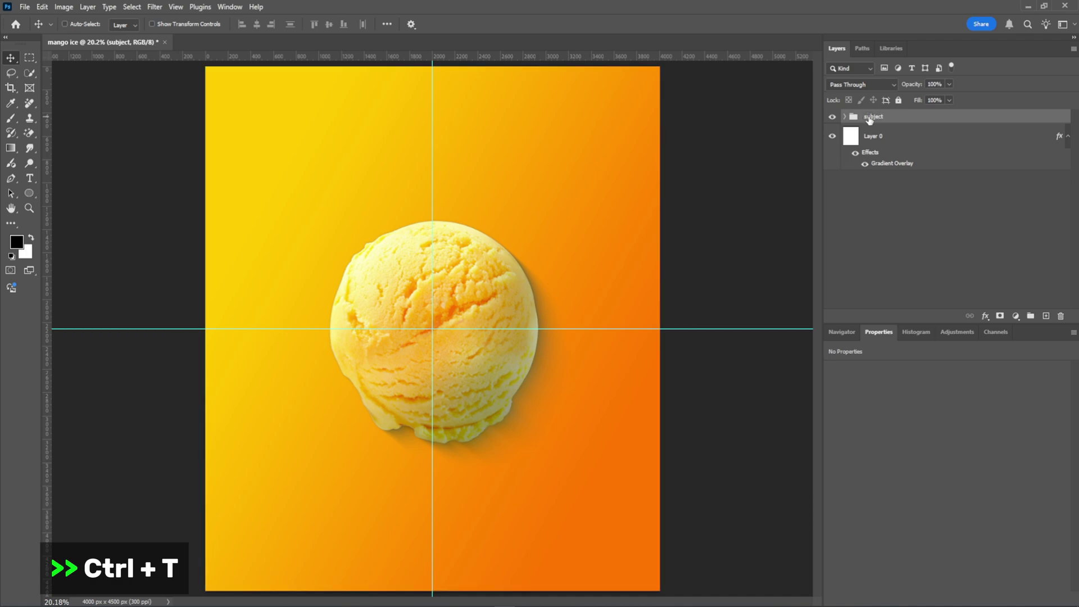
# Scale the subject group down proportionally around the centre of the canvas
pyautogui.hotkey('ctrl', 't')
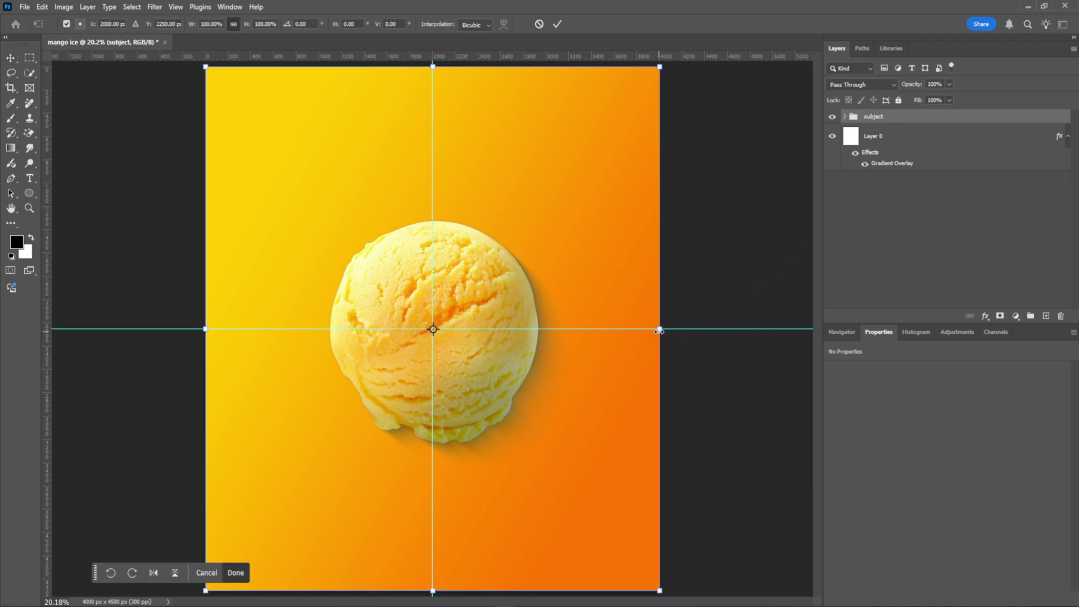
pyautogui.moveTo(659, 331); pyautogui.dragTo(607, 347)
pyautogui.press('Return')
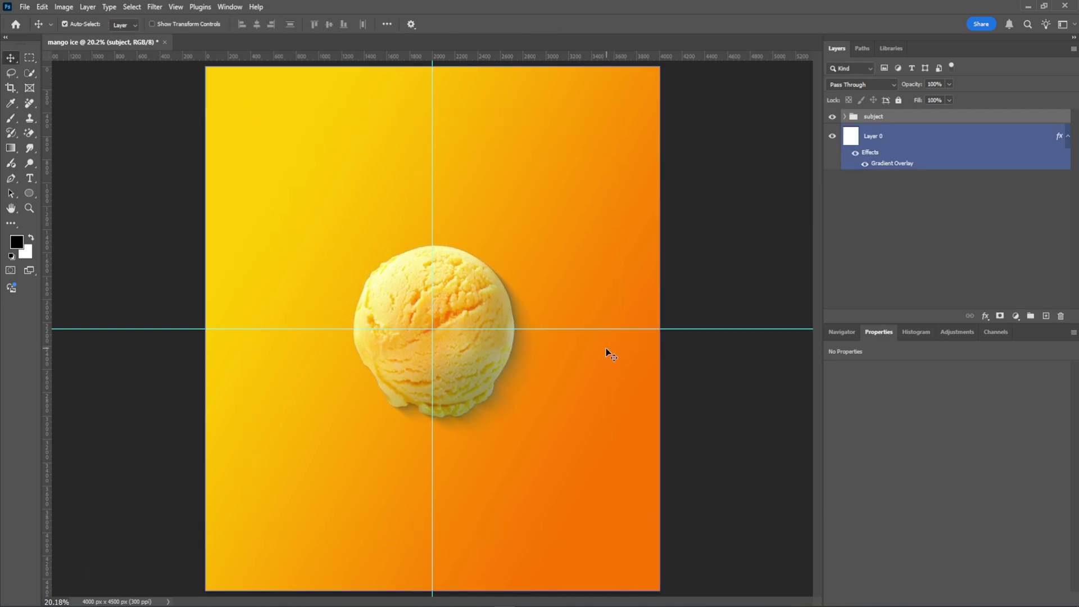
# Draw a circle around the scoop with the Ellipse tool, using no fill and a white 300 px stroke
pyautogui.press('u')
pyautogui.rightClick(32, 193)
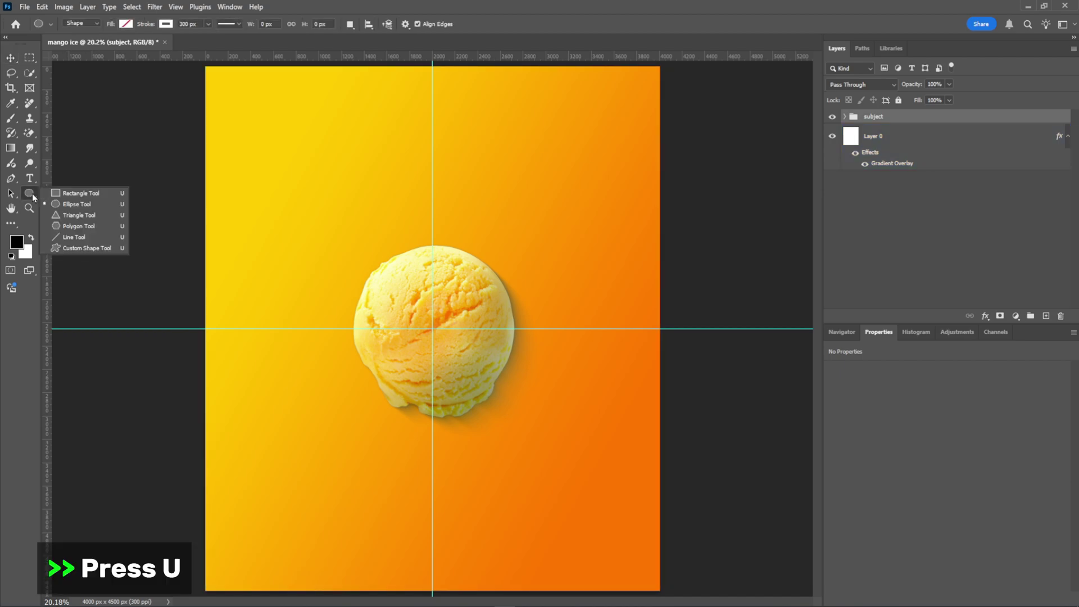
pyautogui.click(57, 206)
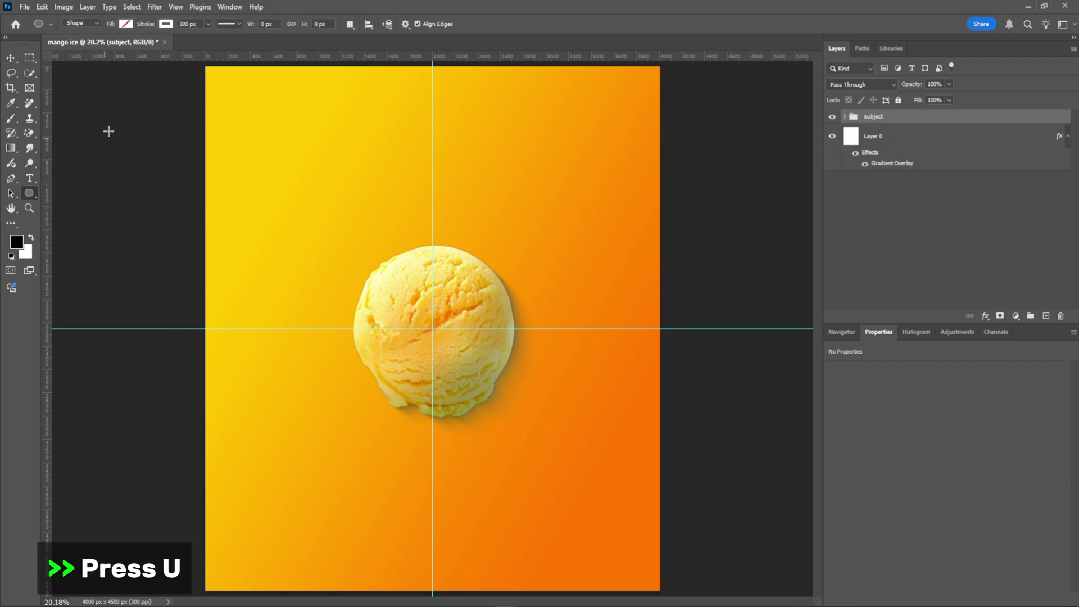
pyautogui.click(166, 24)
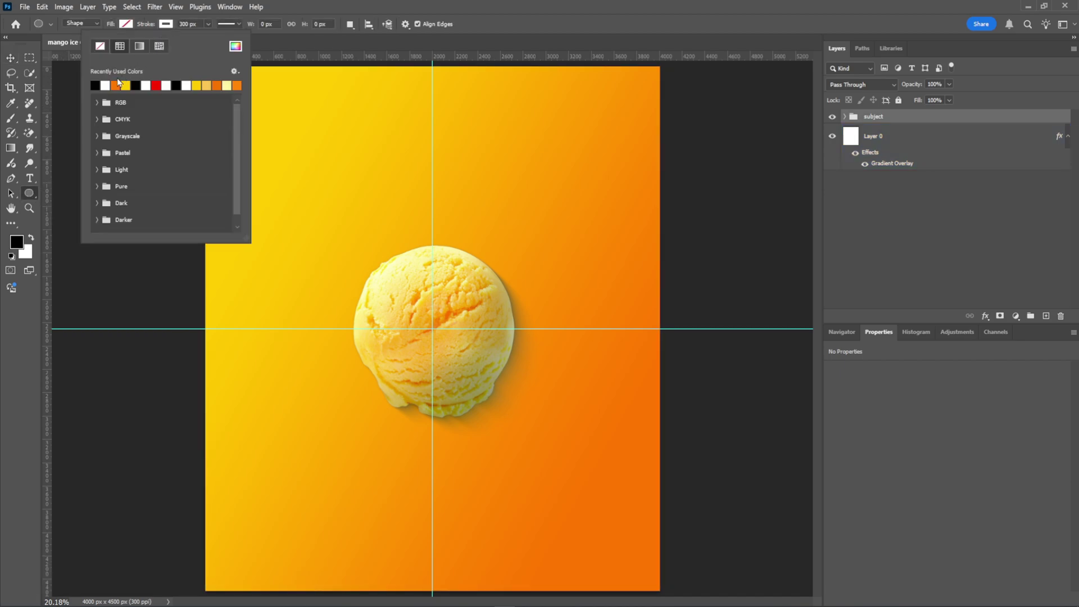
pyautogui.click(201, 24)
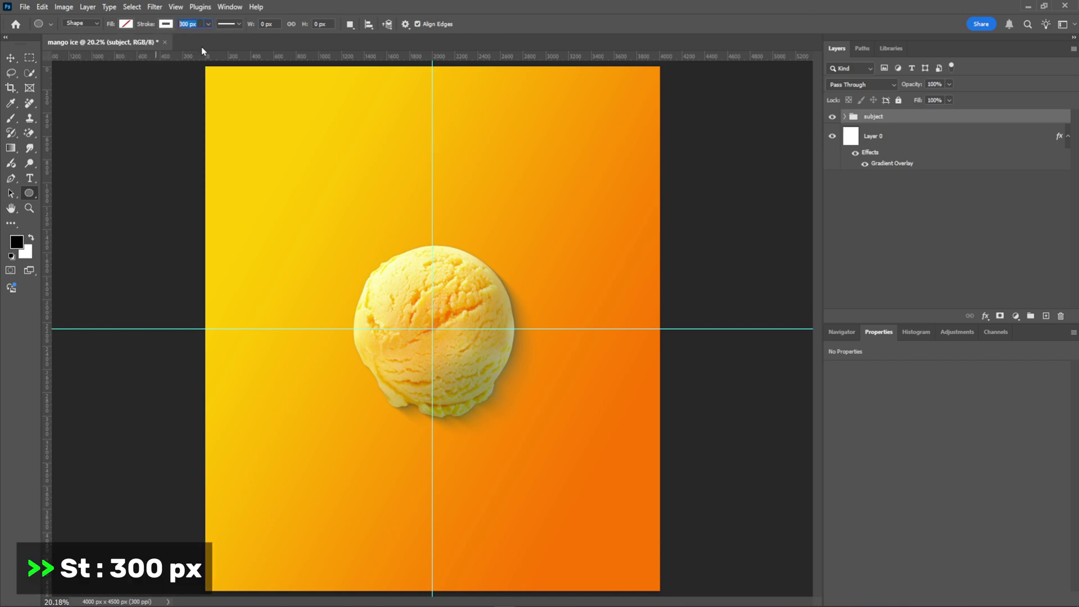
pyautogui.moveTo(341, 151)
pyautogui.mouseDown()
pyautogui.moveTo(559, 400)
pyautogui.moveTo(507, 405)
pyautogui.moveTo(506, 423)
pyautogui.mouseUp()
# Scale the white ring to about 1617 px wide, centred on the guides
pyautogui.press('v')
pyautogui.hotkey('ctrl', 't')
pyautogui.moveTo(563, 342); pyautogui.dragTo(541, 340)
pyautogui.press('Return')
# Move the ring layer below the subject group and set its opacity to 15%
pyautogui.moveTo(908, 122); pyautogui.dragTo(909, 147)
pyautogui.click(949, 83)
pyautogui.moveTo(949, 99); pyautogui.dragTo(903, 101)
# Duplicate the ring and enlarge the copy around the canvas centre to about 2828 px wide
pyautogui.click(914, 140)
pyautogui.moveTo(927, 140); pyautogui.dragTo(1047, 318)
pyautogui.hotkey('ctrl', 't')
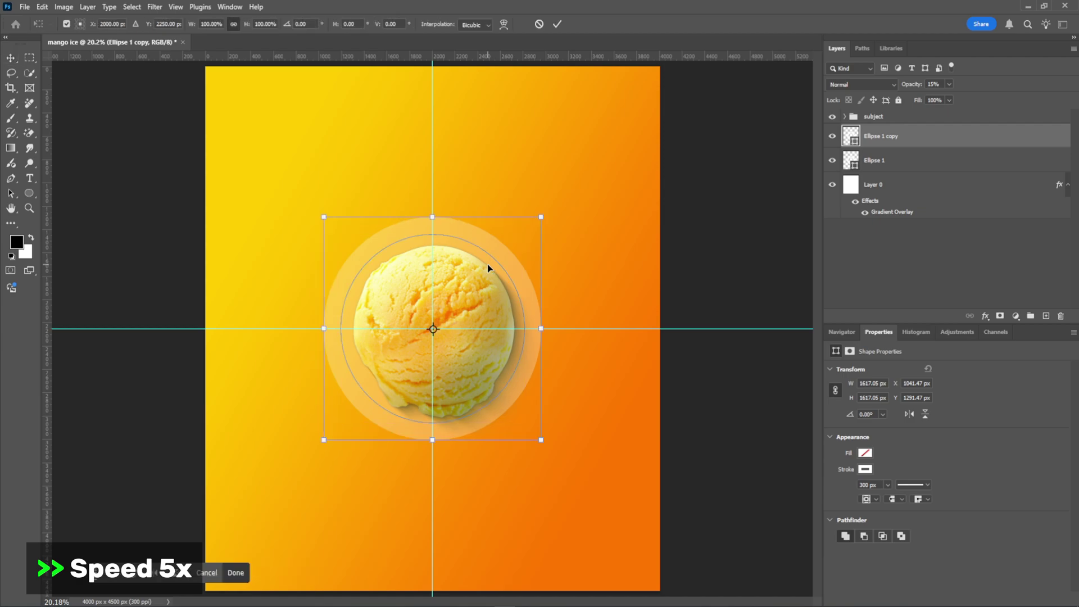
pyautogui.moveTo(545, 329); pyautogui.dragTo(610, 337)
pyautogui.press('Return')
# Duplicate the larger ring and enlarge the new copy around the canvas centre to about 4296 px wide
pyautogui.moveTo(930, 136); pyautogui.dragTo(1046, 316)
pyautogui.hotkey('ctrl', 't')
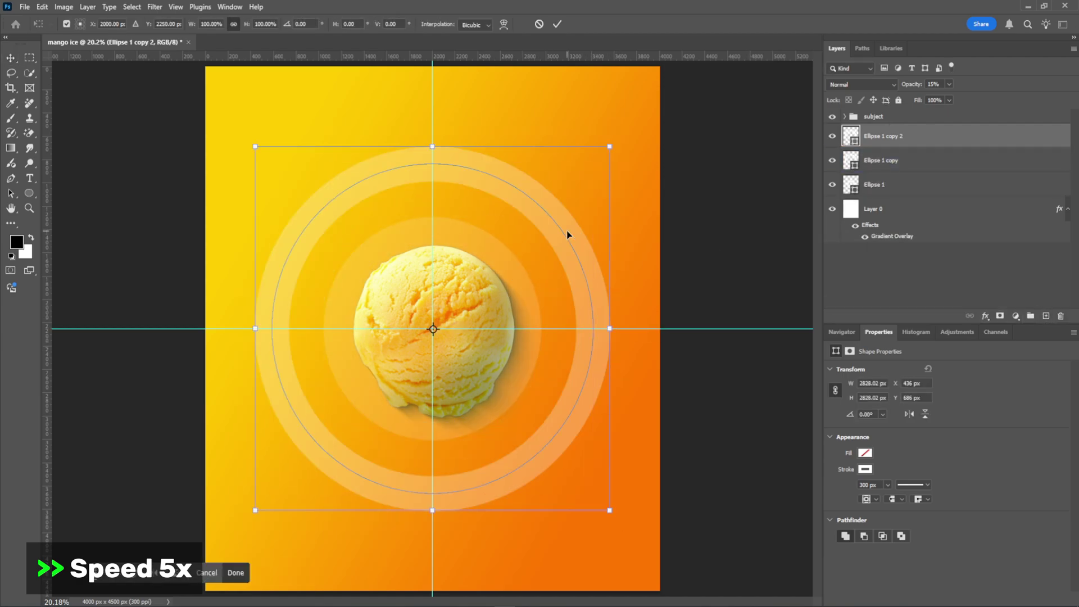
pyautogui.moveTo(611, 371); pyautogui.dragTo(703, 378)
pyautogui.click(557, 25)
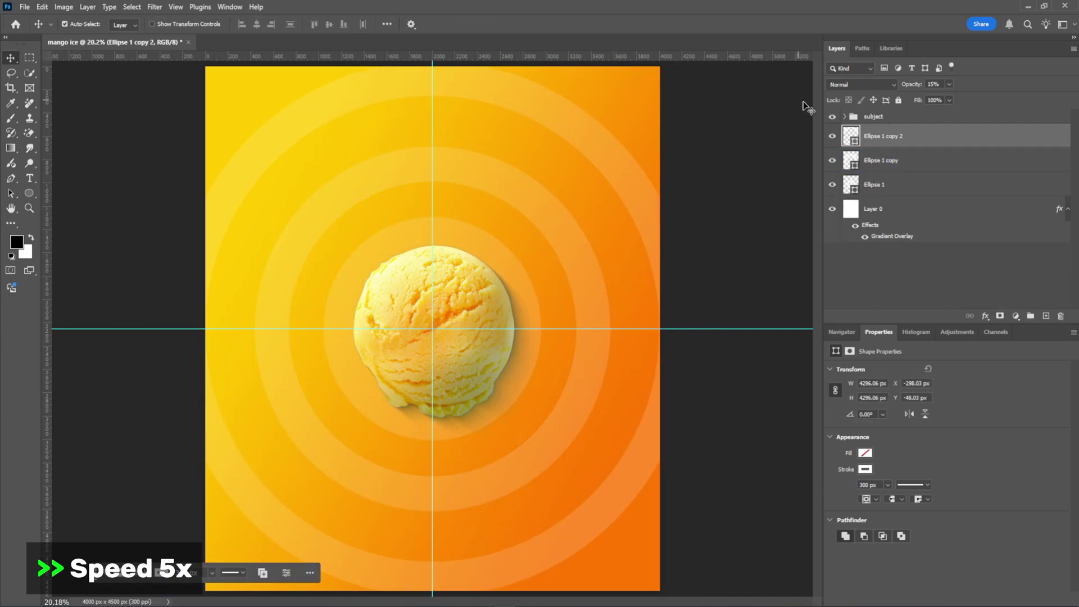
# Add another clipped Exposure adjustment at the top of the subject group with exposure +0.34 and layer opacity 30%
pyautogui.click(844, 117)
pyautogui.click(951, 142)
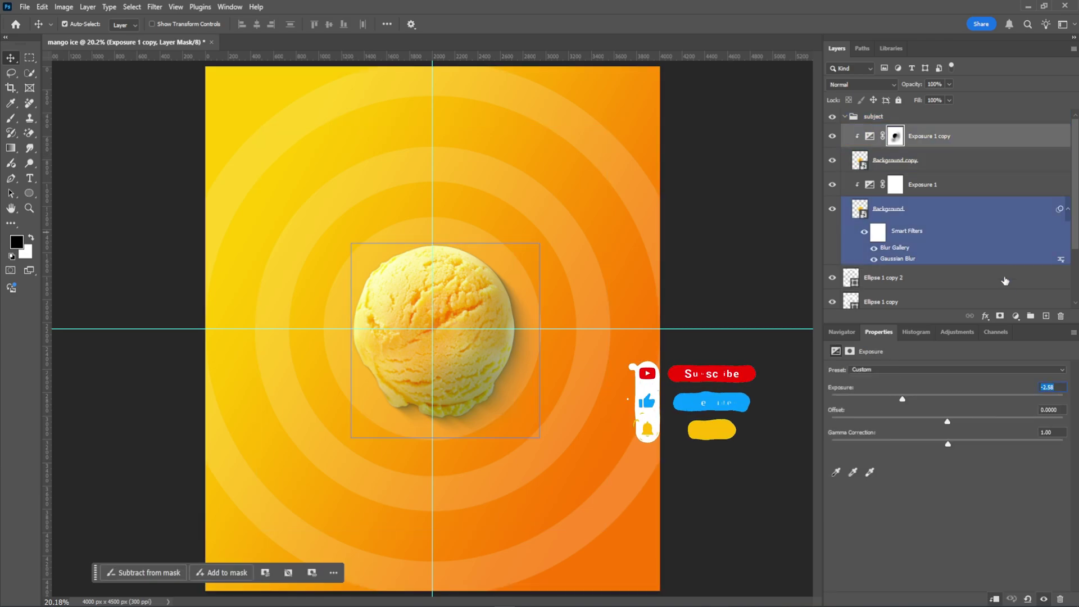
pyautogui.click(1015, 315)
pyautogui.click(1011, 377)
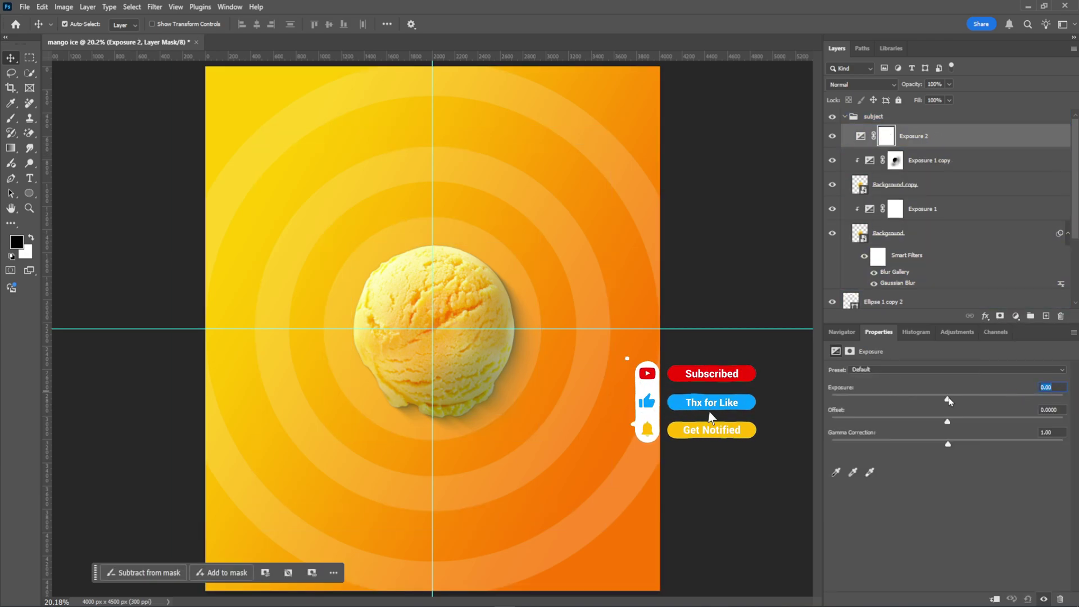
pyautogui.moveTo(949, 401); pyautogui.dragTo(954, 402)
pyautogui.click(993, 598)
pyautogui.moveTo(949, 86); pyautogui.dragTo(951, 101)
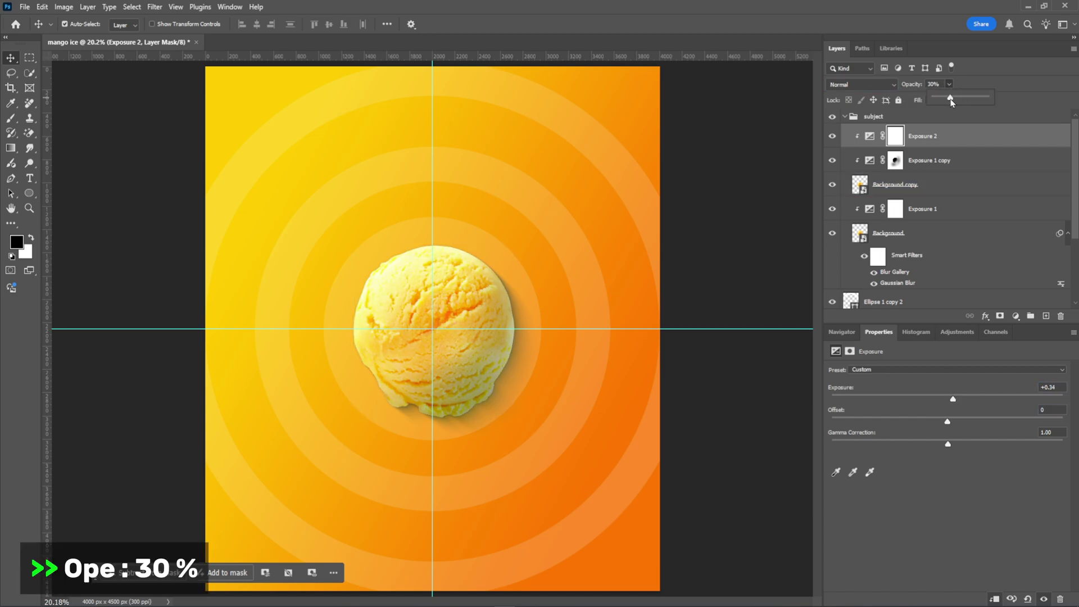
# Collapse the subject group and place the pngwing.com (24) copy mango image, scaled down and rotated, to the upper left of the scoop
pyautogui.click(874, 116)
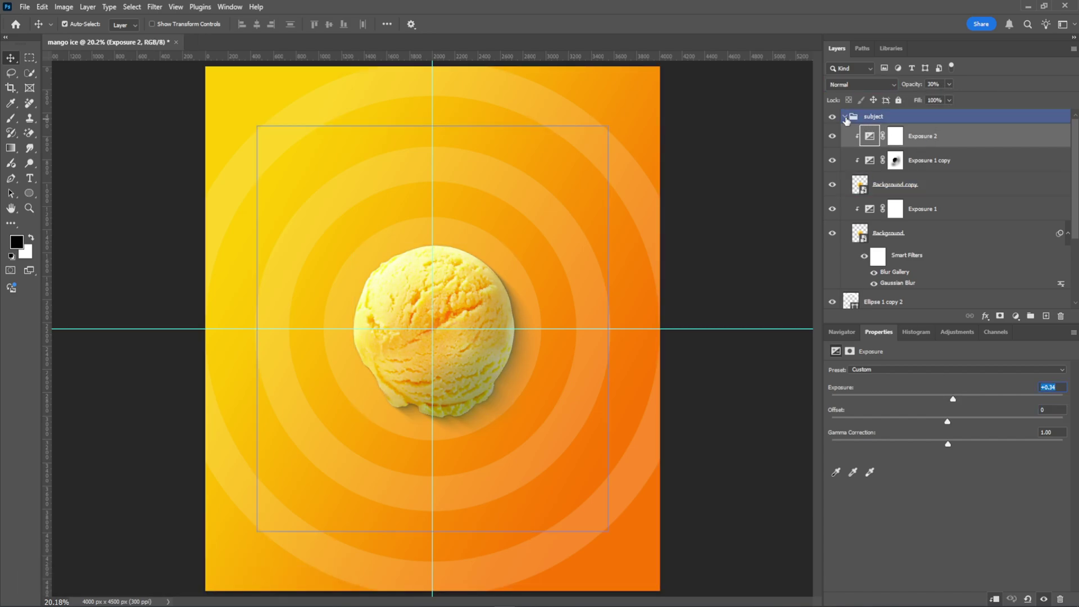
pyautogui.click(845, 116)
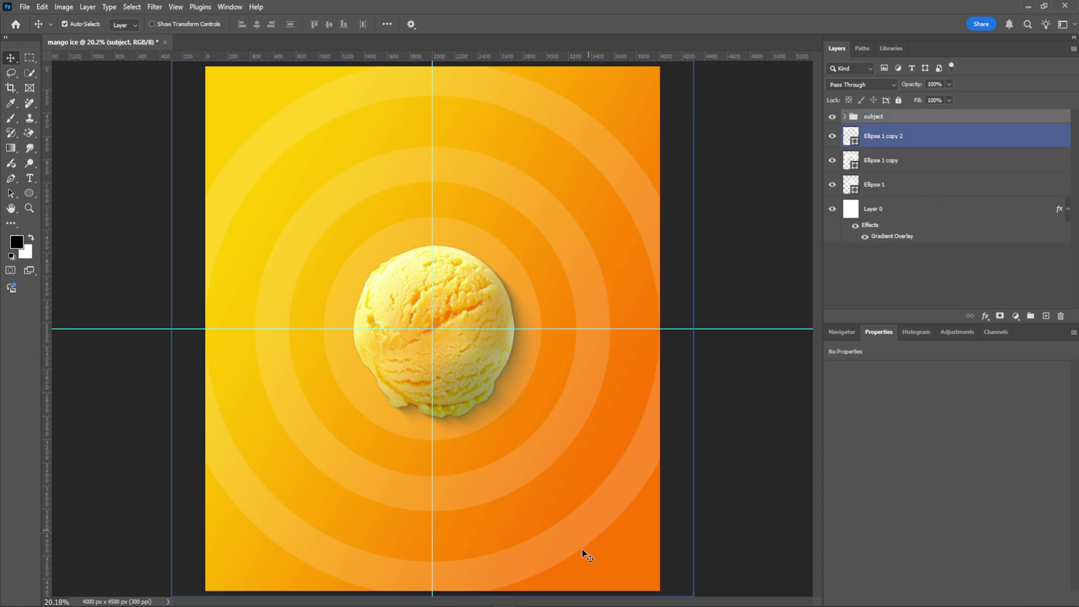
pyautogui.click(588, 605)
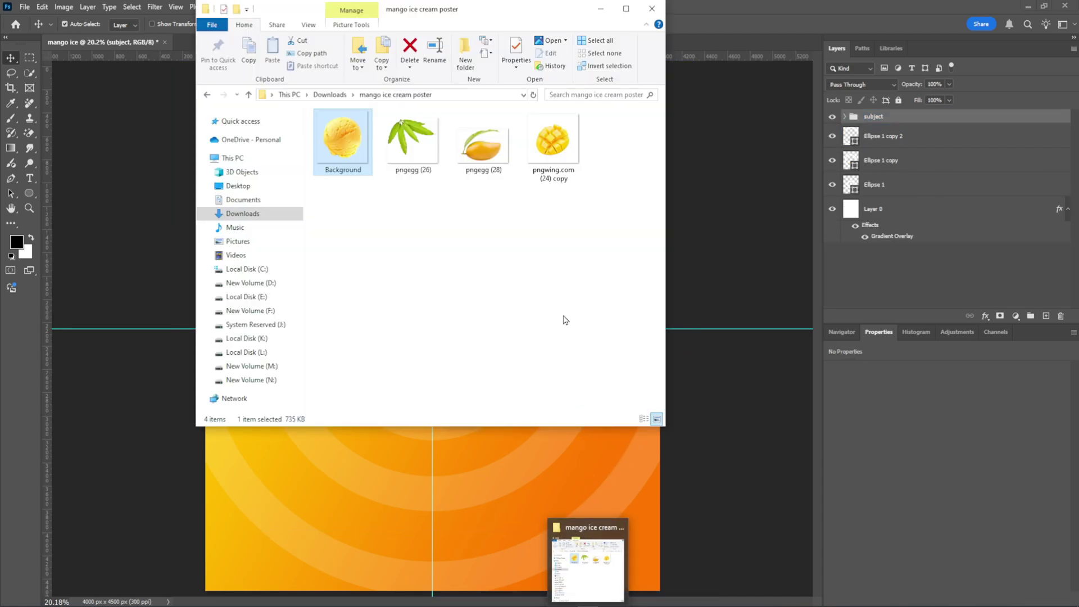
pyautogui.moveTo(560, 156); pyautogui.dragTo(614, 507)
pyautogui.moveTo(588, 479); pyautogui.dragTo(446, 347)
pyautogui.moveTo(362, 263); pyautogui.dragTo(321, 214)
pyautogui.moveTo(406, 313); pyautogui.dragTo(432, 282)
pyautogui.moveTo(426, 264); pyautogui.dragTo(393, 247)
pyautogui.moveTo(314, 211); pyautogui.dragTo(321, 221)
pyautogui.press('Return')
# Duplicate the cut mango to the lower right of the scoop and rotate the copy to about -14°
pyautogui.moveTo(321, 221); pyautogui.dragTo(575, 444)
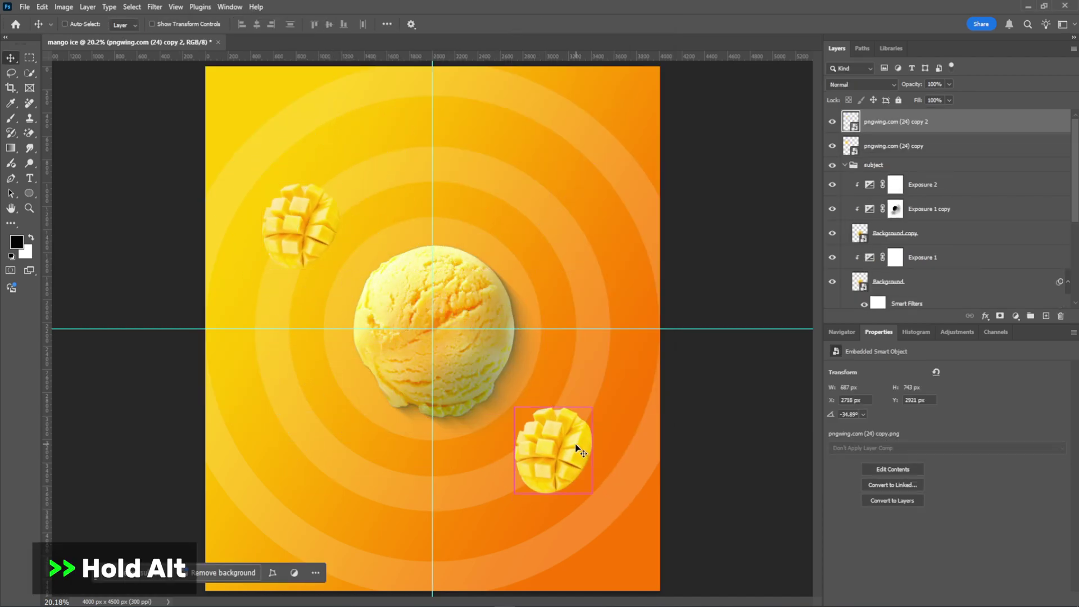
pyautogui.hotkey('ctrl', 't')
pyautogui.moveTo(582, 393); pyautogui.dragTo(595, 400)
pyautogui.press('Return')
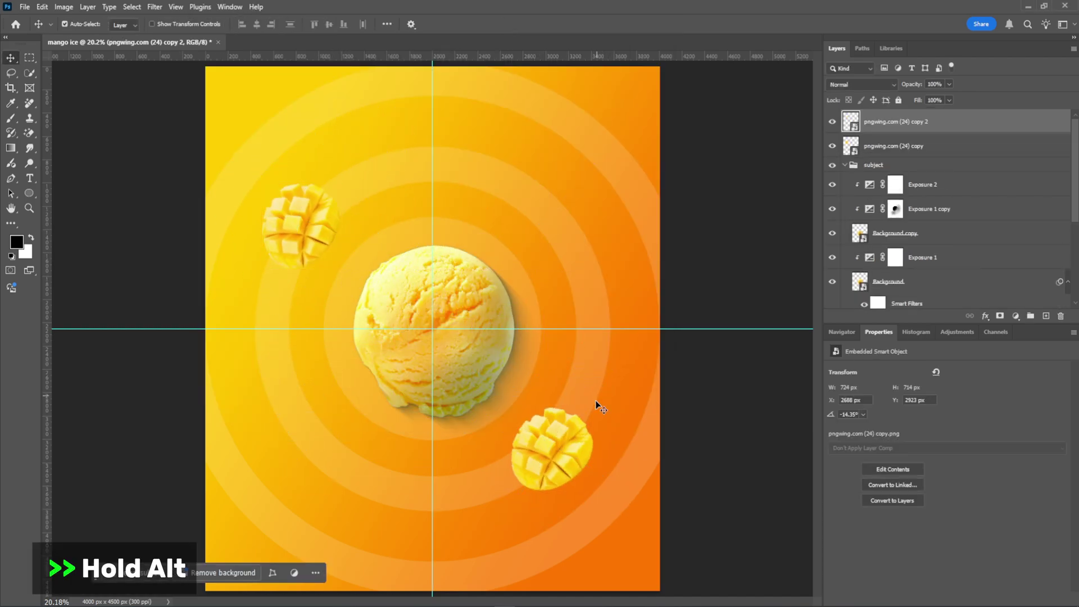
# Duplicate the cut mango above and right of the scoop, about 856 px wide and rotated about -88°, and reposition the other two pieces
pyautogui.moveTo(571, 456); pyautogui.dragTo(565, 214)
pyautogui.moveTo(302, 224); pyautogui.dragTo(312, 263)
pyautogui.moveTo(546, 443); pyautogui.dragTo(525, 474)
pyautogui.moveTo(565, 205); pyautogui.dragTo(556, 221)
pyautogui.hotkey('ctrl', 't')
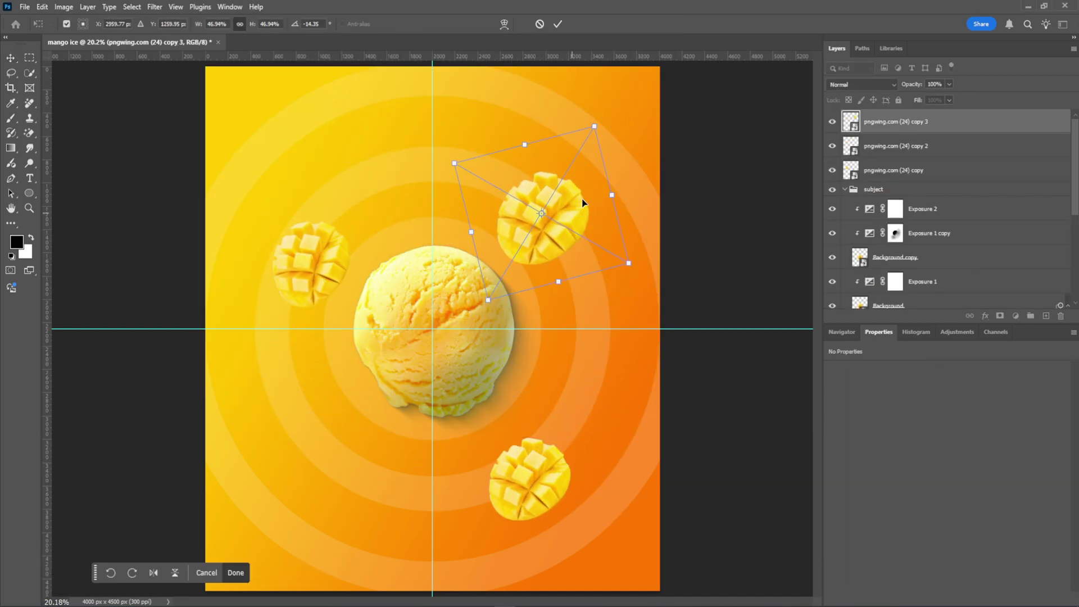
pyautogui.moveTo(589, 134); pyautogui.dragTo(608, 108)
pyautogui.moveTo(657, 271); pyautogui.dragTo(649, 115)
pyautogui.press('Return')
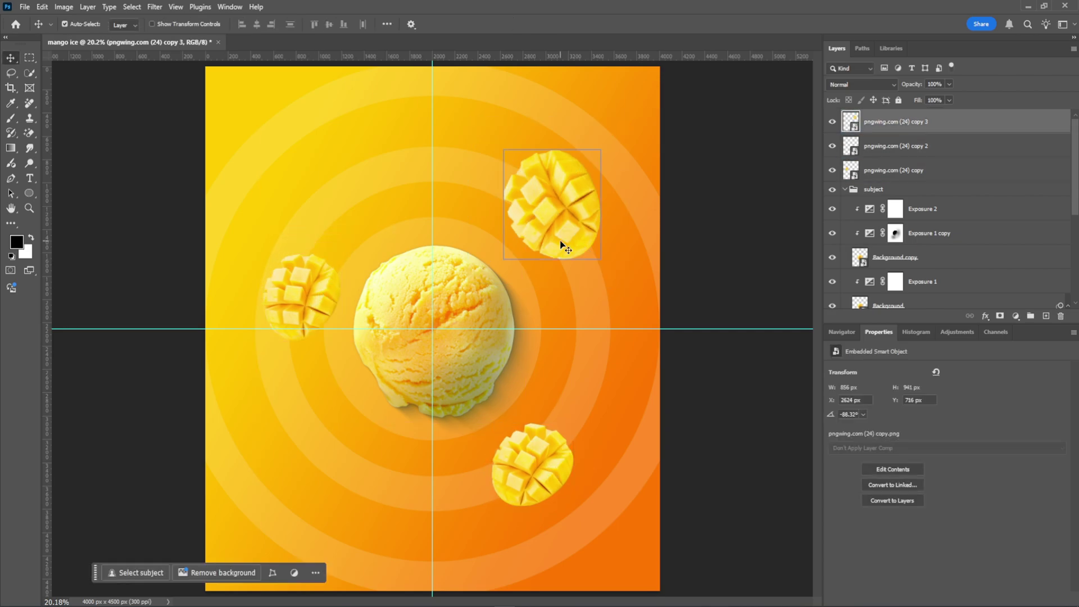
# Group the three cut mango layers and add a Drop Shadow effect to the group
pyautogui.keyDown('shift'); pyautogui.click(899, 122); pyautogui.keyUp('shift')
pyautogui.hotkey('ctrl', 'g')
pyautogui.click(985, 315)
pyautogui.click(989, 330)
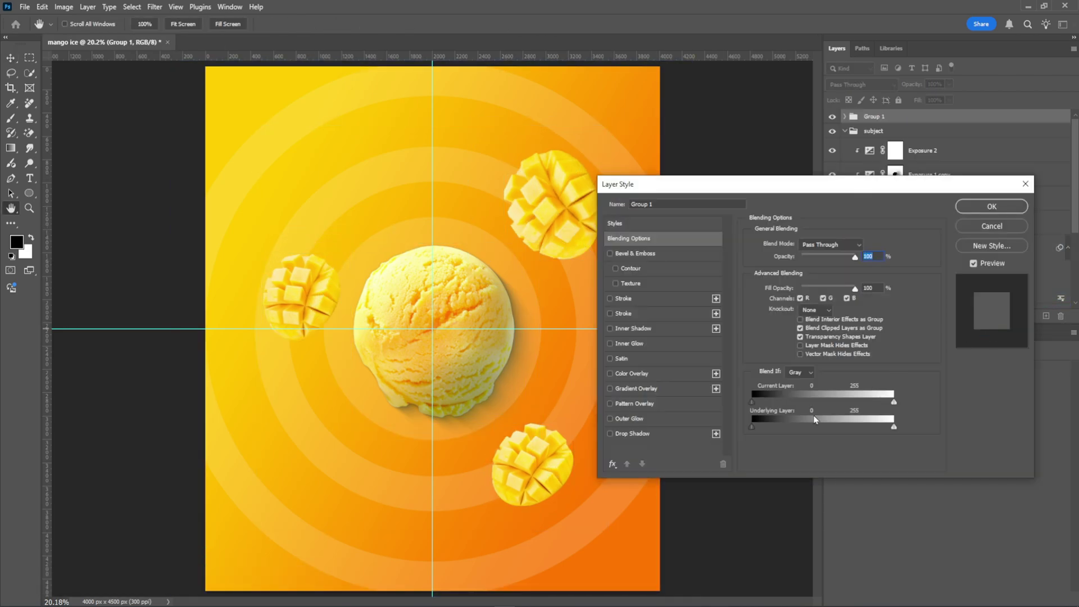
pyautogui.click(651, 433)
pyautogui.click(992, 206)
pyautogui.click(966, 218)
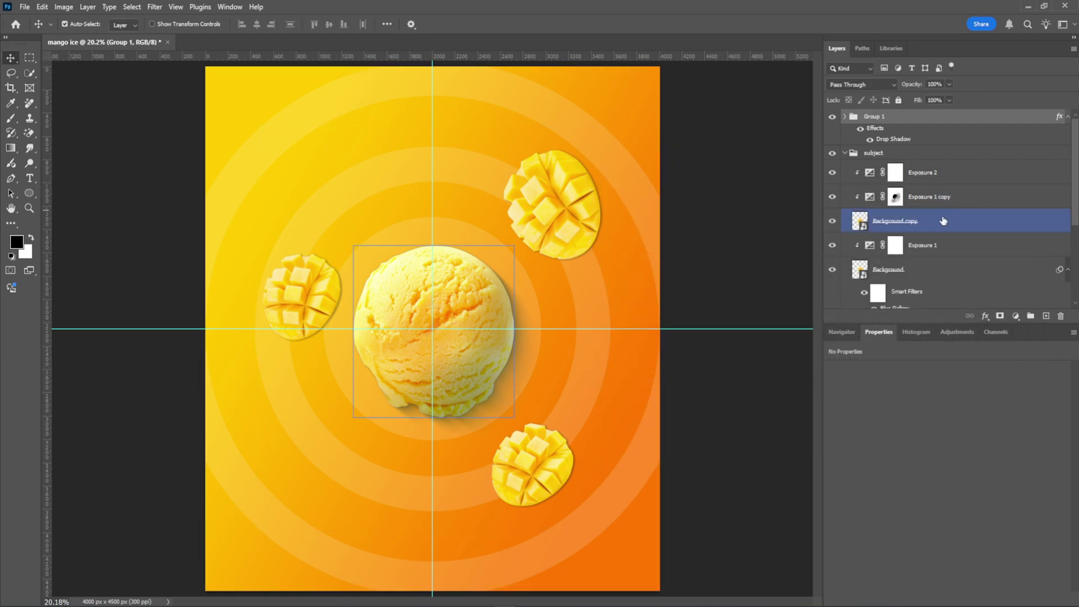
pyautogui.click(578, 393)
pyautogui.click(575, 386)
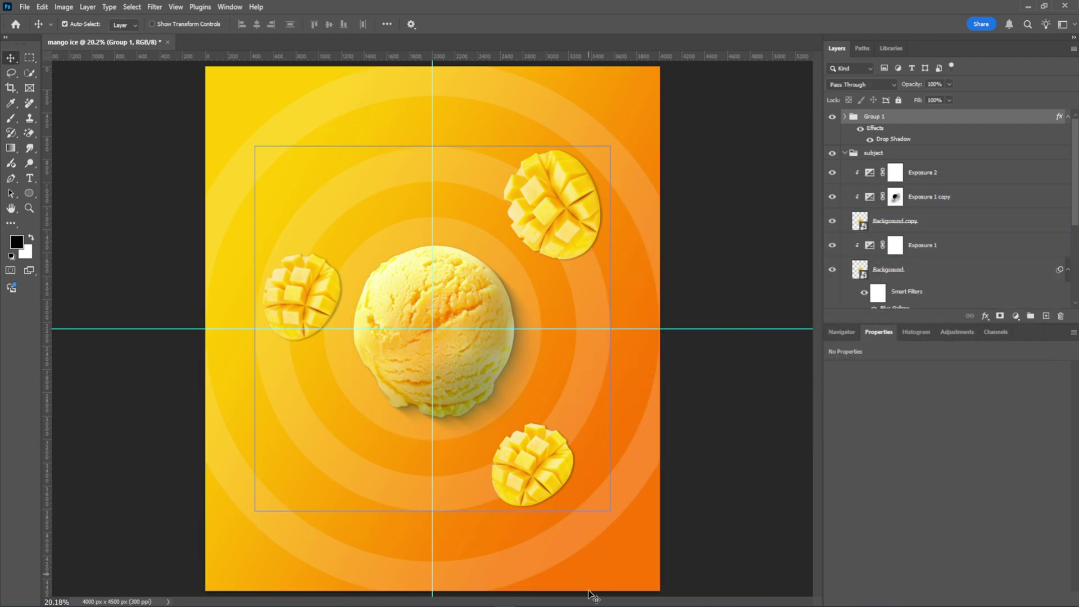
# Place the pngegg (28) whole mango at the poster's lower-left corner, about 1365 px wide, rotated about 75° and partly off the canvas
pyautogui.moveTo(588, 601)
pyautogui.click(587, 564)
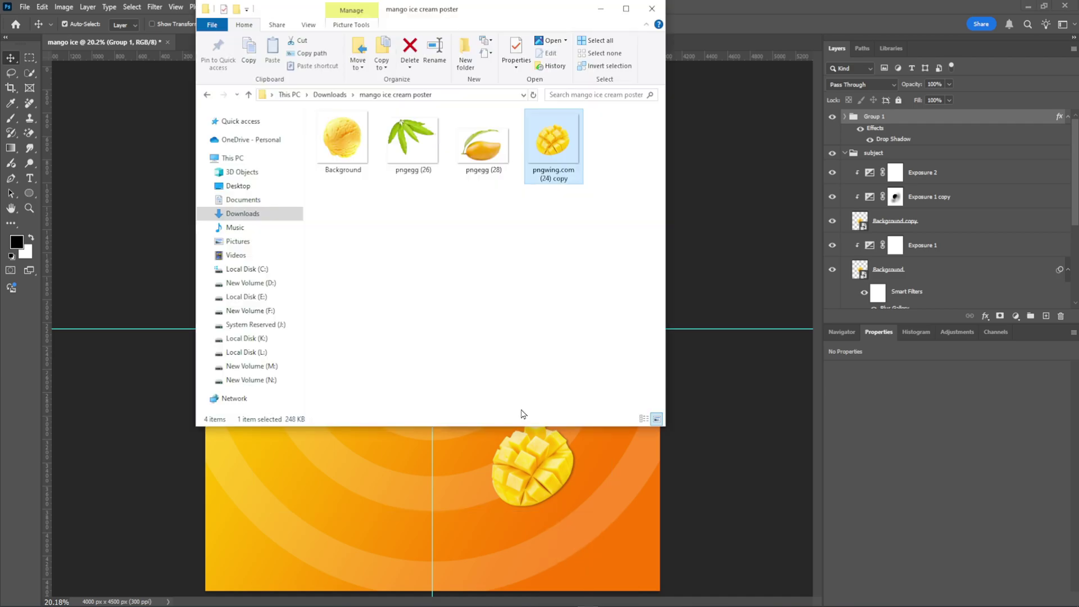
pyautogui.moveTo(484, 157); pyautogui.dragTo(342, 501)
pyautogui.moveTo(514, 313); pyautogui.dragTo(527, 453)
pyautogui.moveTo(440, 369); pyautogui.dragTo(244, 587)
pyautogui.moveTo(320, 443); pyautogui.dragTo(301, 429)
pyautogui.moveTo(270, 449); pyautogui.dragTo(641, 156)
pyautogui.press('Return')
pyautogui.hotkey('ctrl', 'z')
# Duplicate the whole mango into the poster's upper-left corner, scaled to about 476 px wide and rotated about 136°
pyautogui.keyDown('alt'); pyautogui.moveTo(239, 529); pyautogui.dragTo(214, 80); pyautogui.keyUp('alt')
pyautogui.hotkey('ctrl', 't')
pyautogui.moveTo(336, 225); pyautogui.dragTo(359, 79)
pyautogui.moveTo(365, 213); pyautogui.dragTo(390, 119)
pyautogui.moveTo(356, 134); pyautogui.dragTo(279, 123)
pyautogui.moveTo(312, 141); pyautogui.dragTo(322, 75)
pyautogui.moveTo(223, 142); pyautogui.dragTo(226, 111)
pyautogui.moveTo(224, 110); pyautogui.dragTo(182, 112)
pyautogui.moveTo(297, 139); pyautogui.dragTo(268, 126)
pyautogui.moveTo(244, 135); pyautogui.dragTo(223, 117)
pyautogui.moveTo(281, 85); pyautogui.dragTo(241, 101)
pyautogui.click(558, 24)
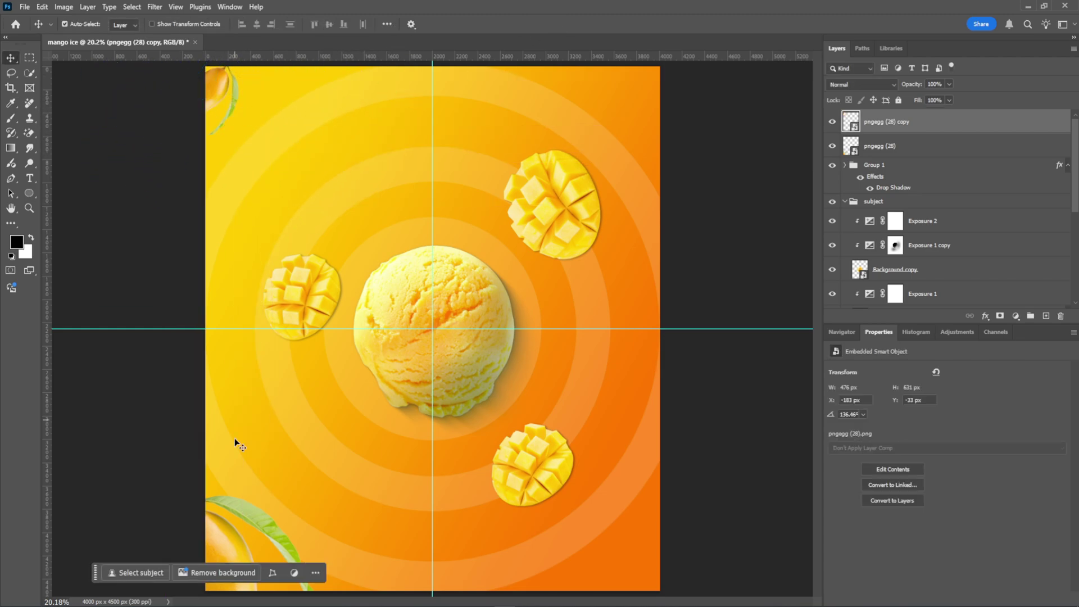
# Duplicate the large whole mango into the poster's upper-right corner, scaled to about 976 px wide and rotated about 39°
pyautogui.moveTo(239, 494); pyautogui.dragTo(695, 92)
pyautogui.hotkey('ctrl', 't')
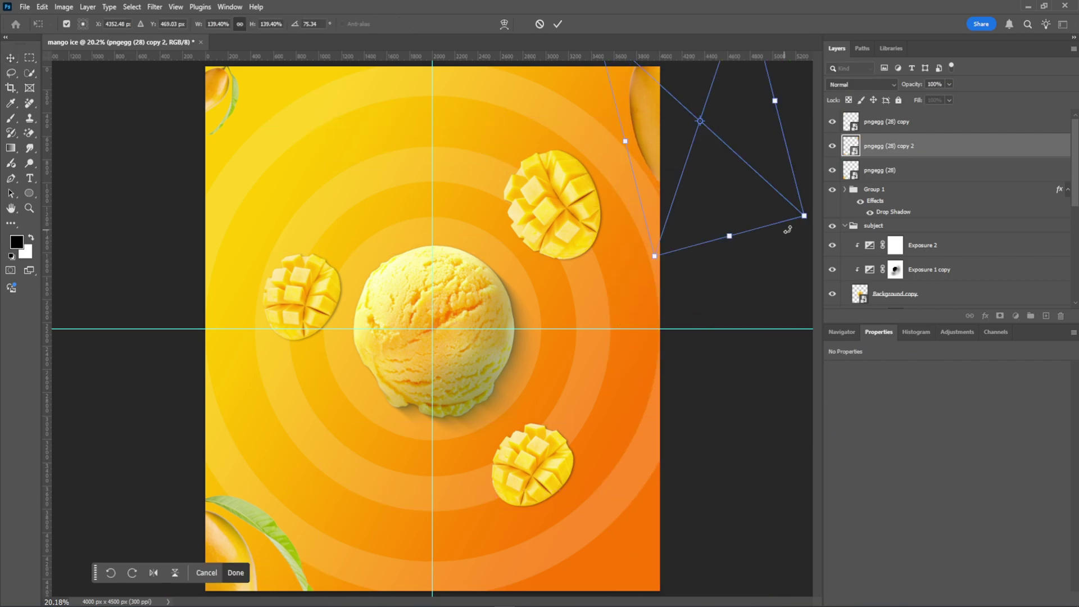
pyautogui.moveTo(797, 227); pyautogui.dragTo(803, 144)
pyautogui.moveTo(792, 199); pyautogui.dragTo(698, 128)
pyautogui.press('Return')
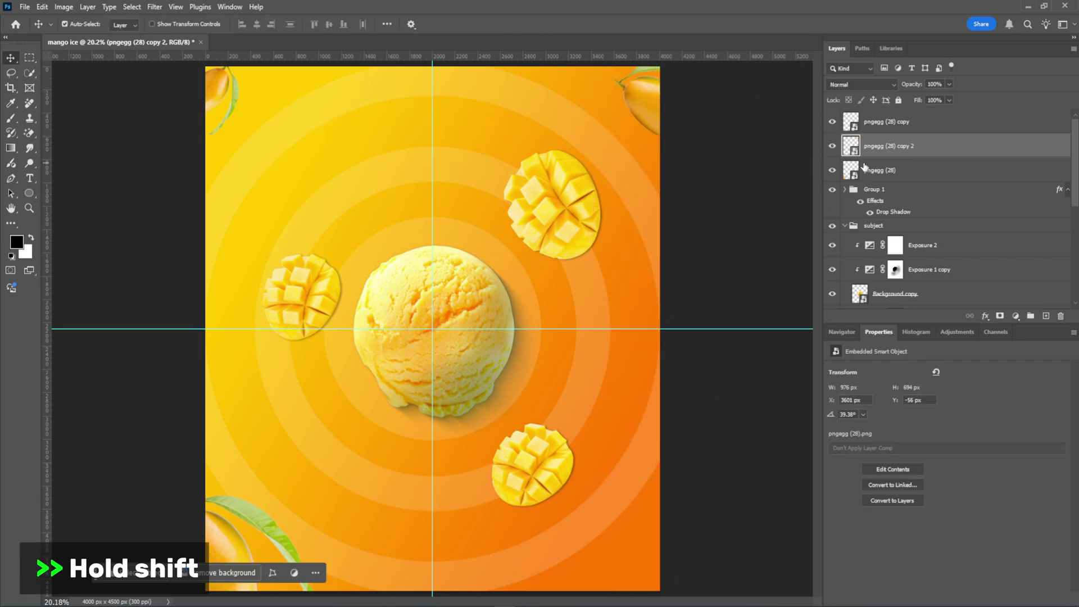
# Convert the three pngegg (28) whole mango layers into a single smart object
pyautogui.click(873, 168)
pyautogui.keyDown('shift'); pyautogui.click(936, 123); pyautogui.keyUp('shift')
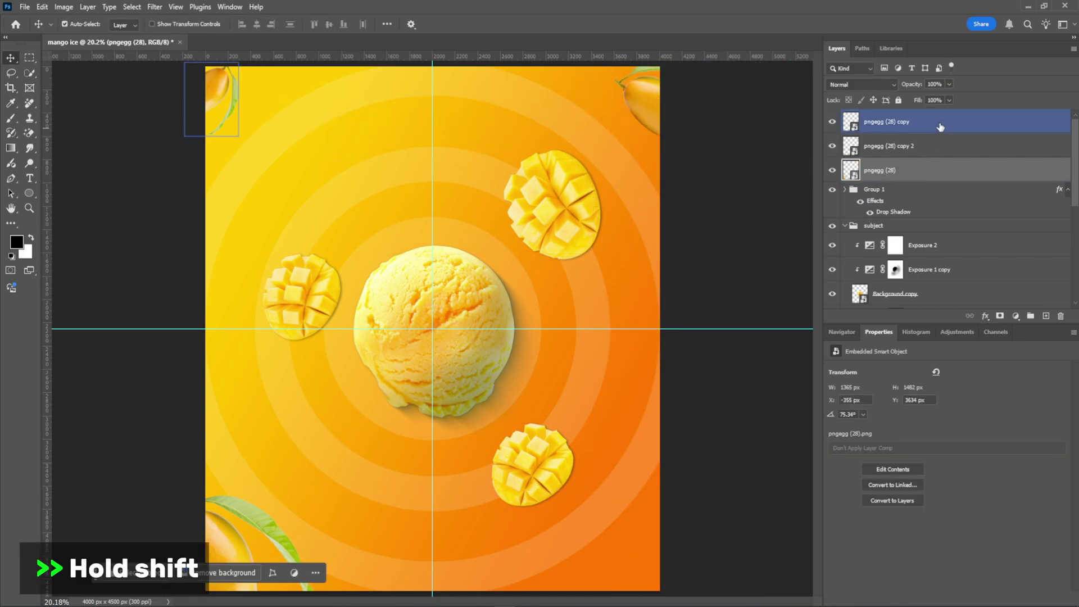
pyautogui.rightClick(944, 180)
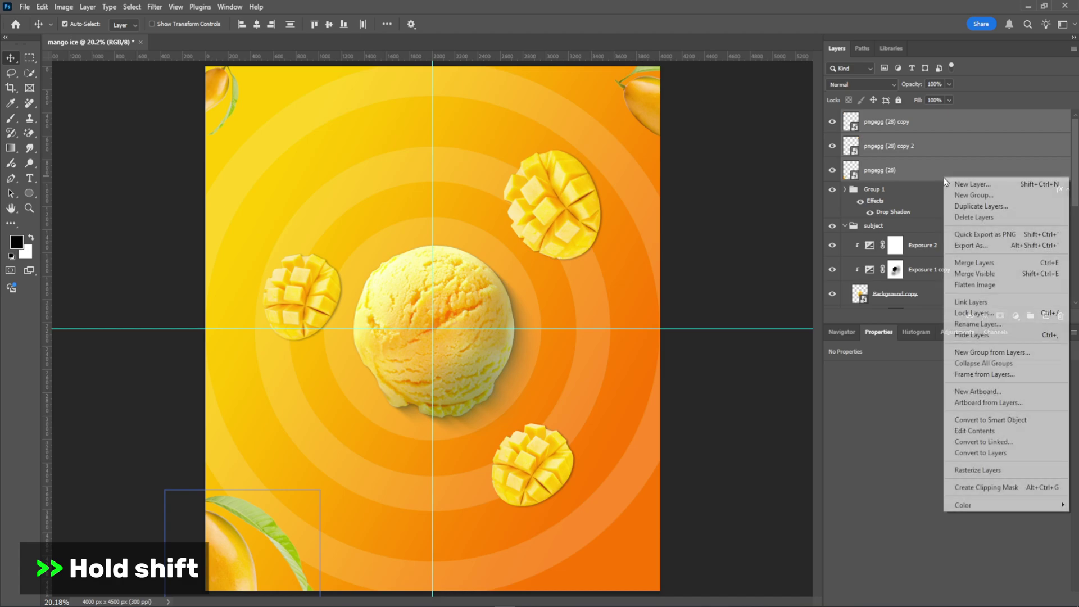
pyautogui.click(992, 419)
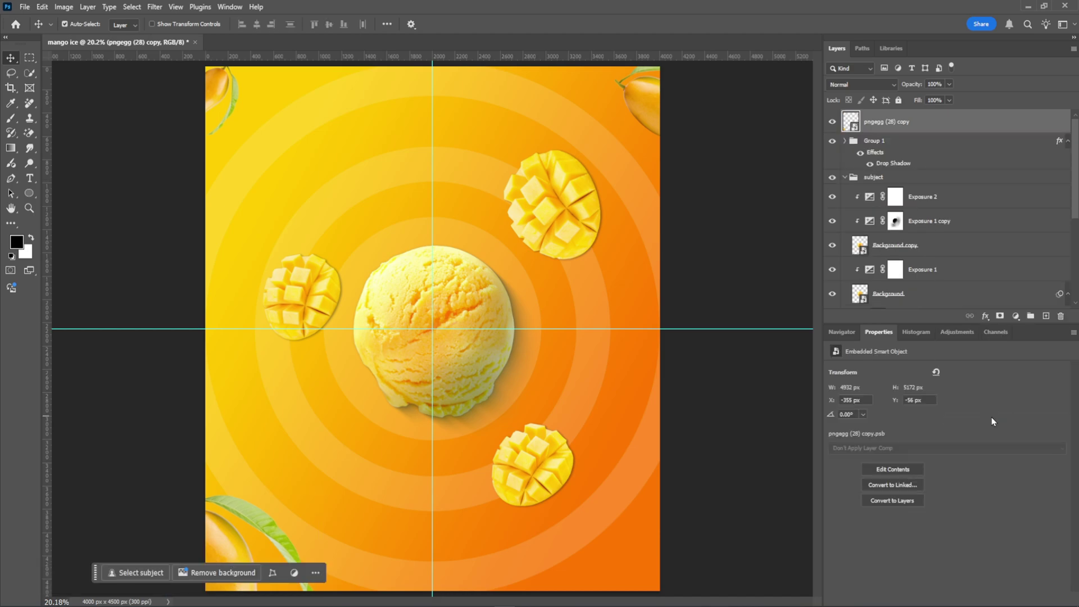
# Apply a Motion Blur to the whole mango smart object with angle 15° and distance 61 pixels
pyautogui.click(155, 6)
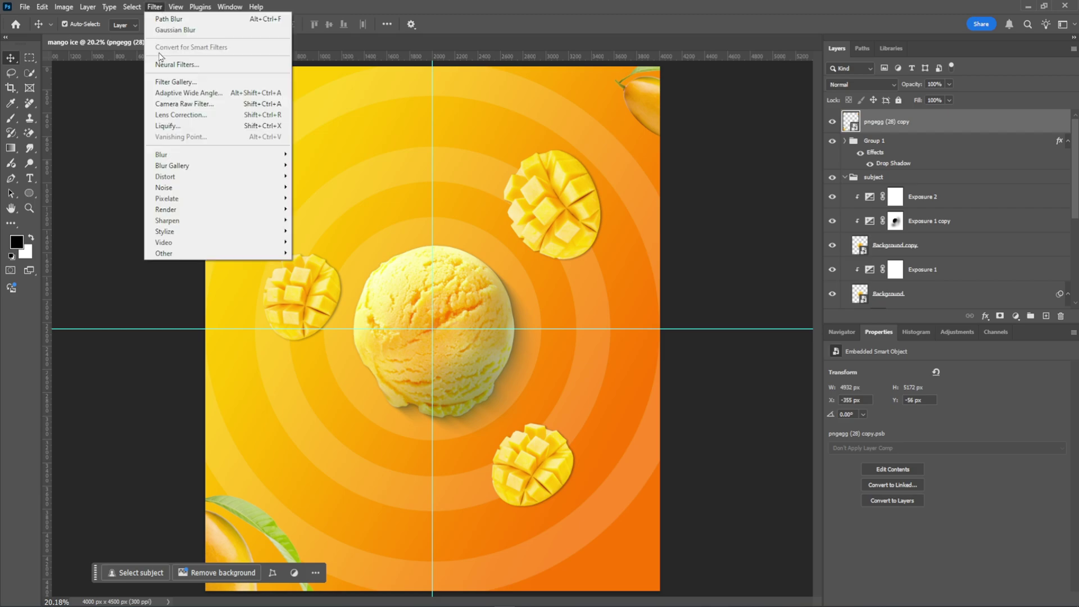
pyautogui.moveTo(217, 156)
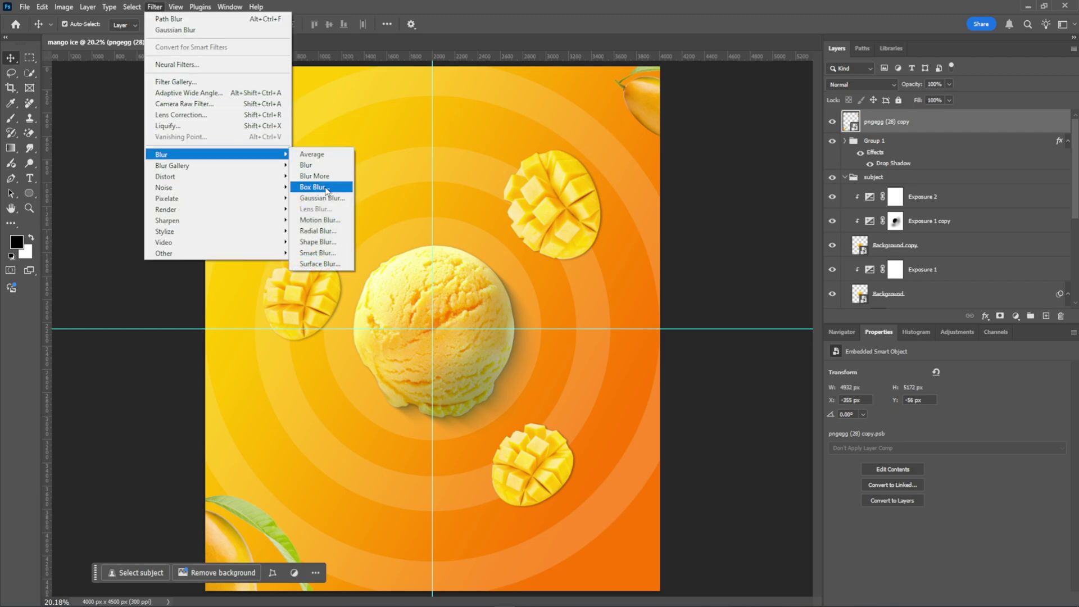
pyautogui.click(320, 220)
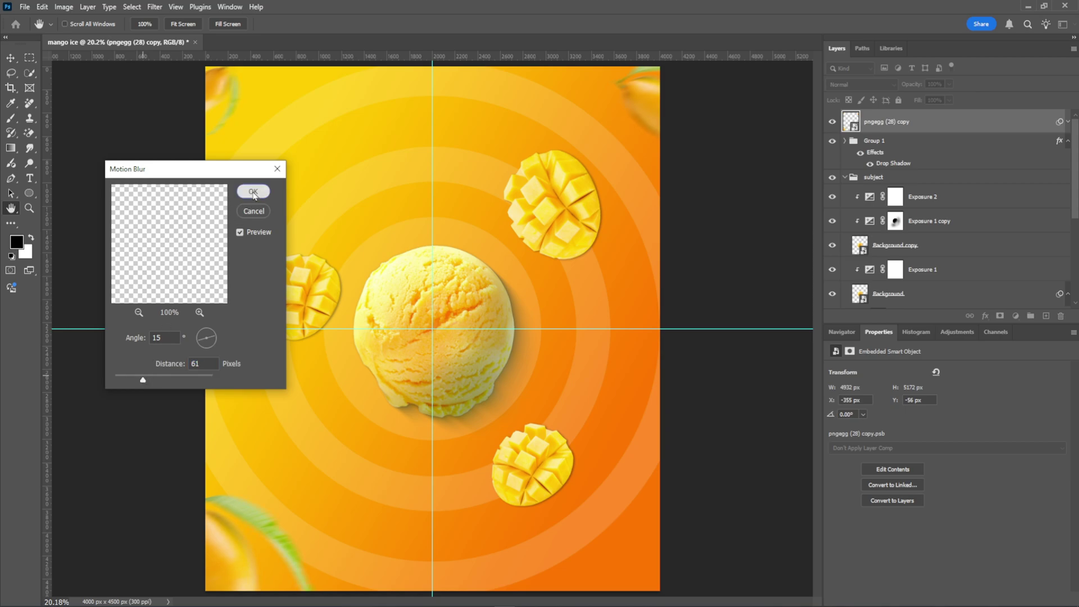
pyautogui.click(253, 191)
# Add the text "Delicious" in Arial below the scoop and colour it white
pyautogui.click(30, 177)
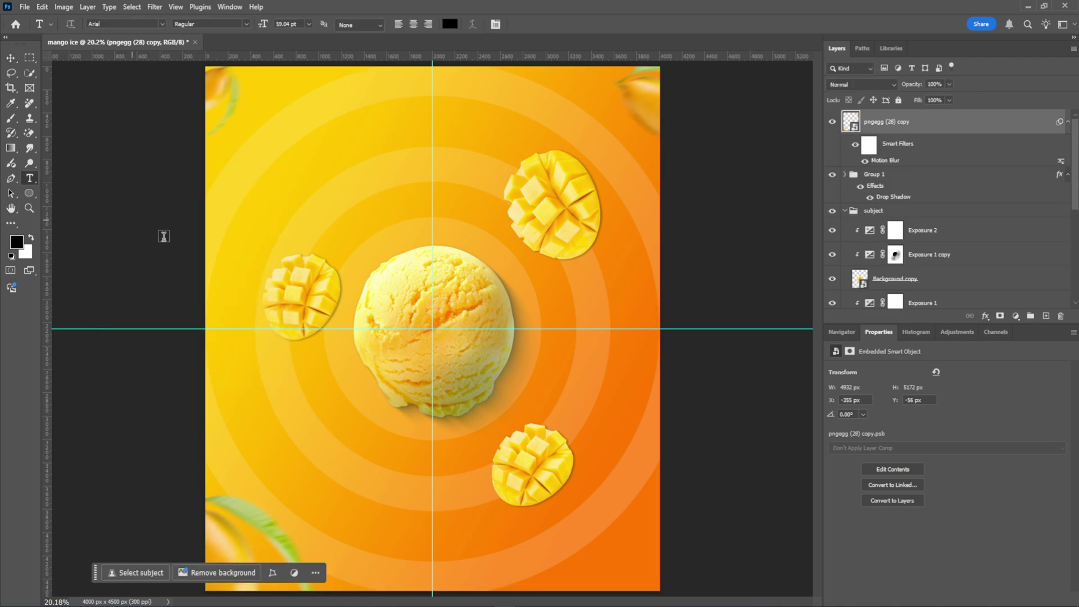
pyautogui.click(372, 495)
pyautogui.write('Delicious')
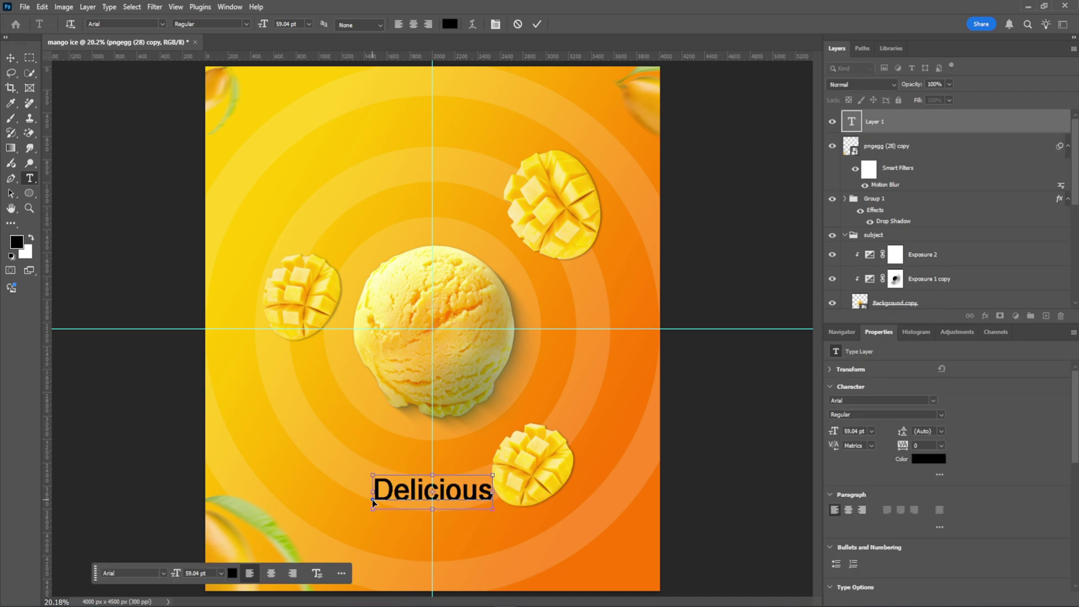
pyautogui.hotkey('ctrl', 'a')
pyautogui.click(450, 24)
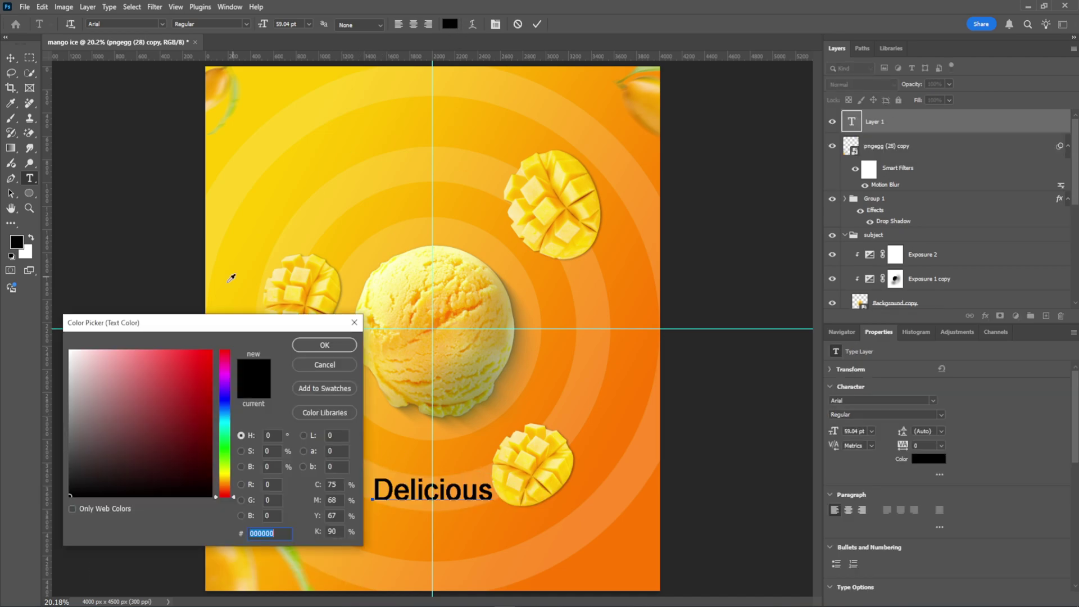
pyautogui.click(75, 351)
pyautogui.click(331, 344)
pyautogui.click(537, 24)
# Scale the "Delicious" text to about 69.67 pt and centre it near the top of the poster
pyautogui.press('v')
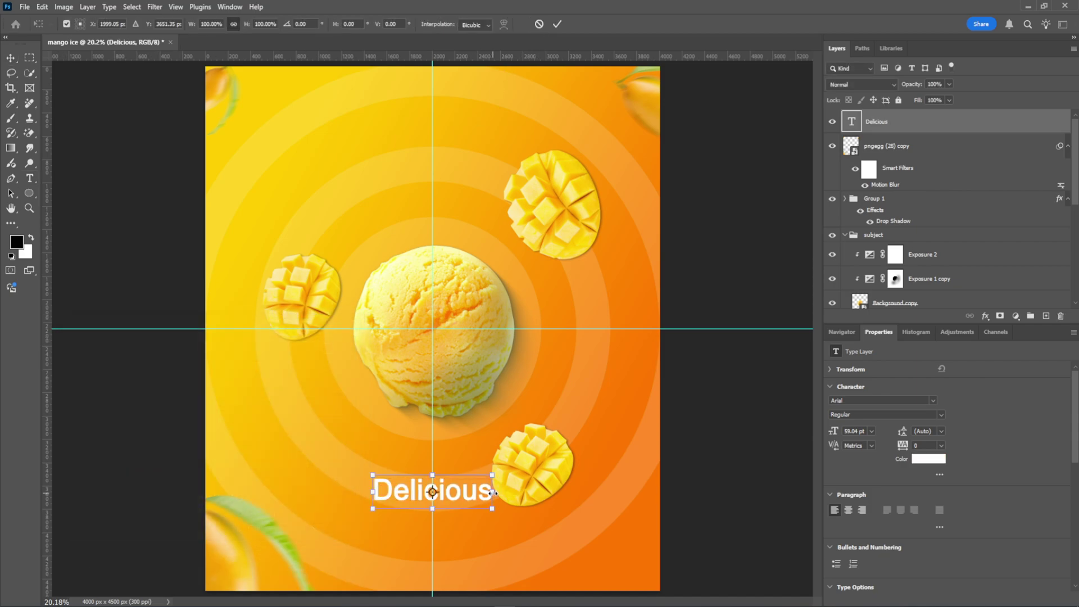
pyautogui.moveTo(511, 493); pyautogui.dragTo(579, 493)
pyautogui.moveTo(462, 488); pyautogui.dragTo(462, 126)
pyautogui.moveTo(576, 128); pyautogui.dragTo(503, 135)
pyautogui.click(557, 24)
# Add the text "Ice cream" below "Delicious" and set its font to the handwritten Zooja Light Pro
pyautogui.click(30, 178)
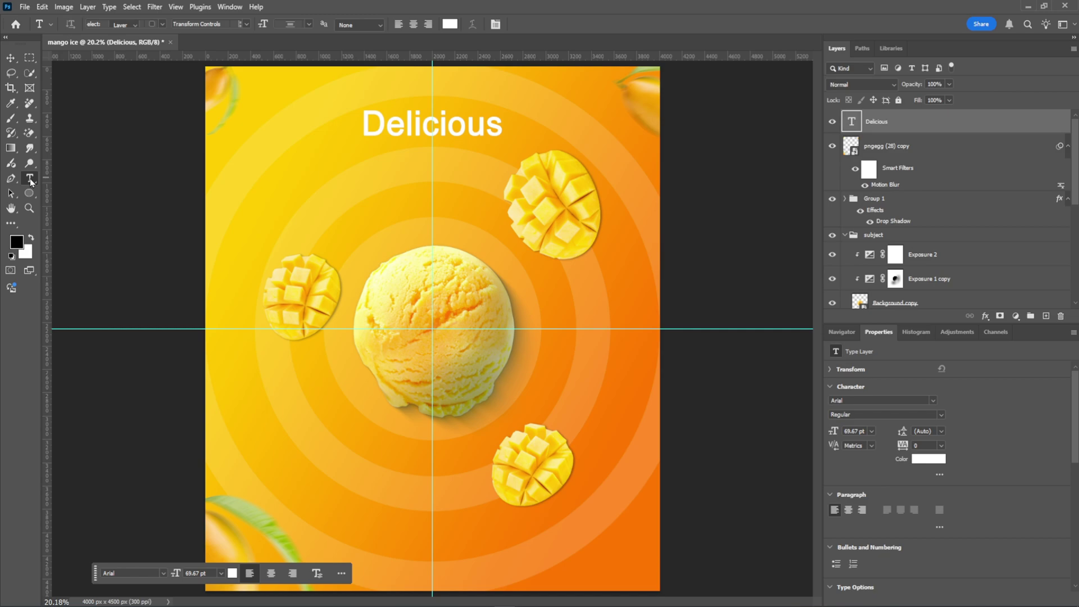
pyautogui.click(313, 178)
pyautogui.write('Ice cream')
pyautogui.hotkey('ctrl', 'a')
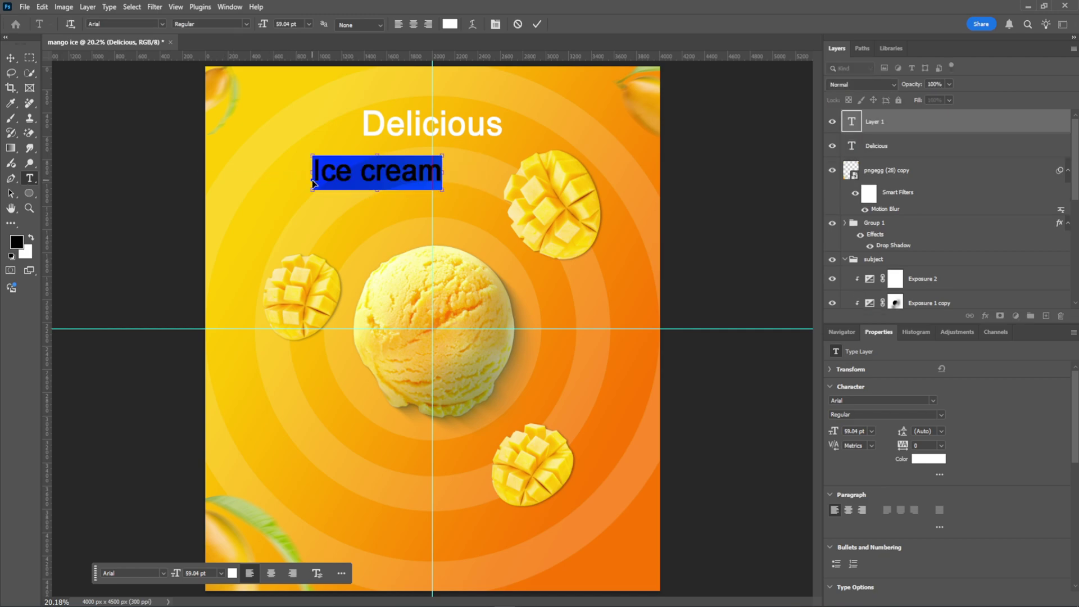
pyautogui.click(162, 24)
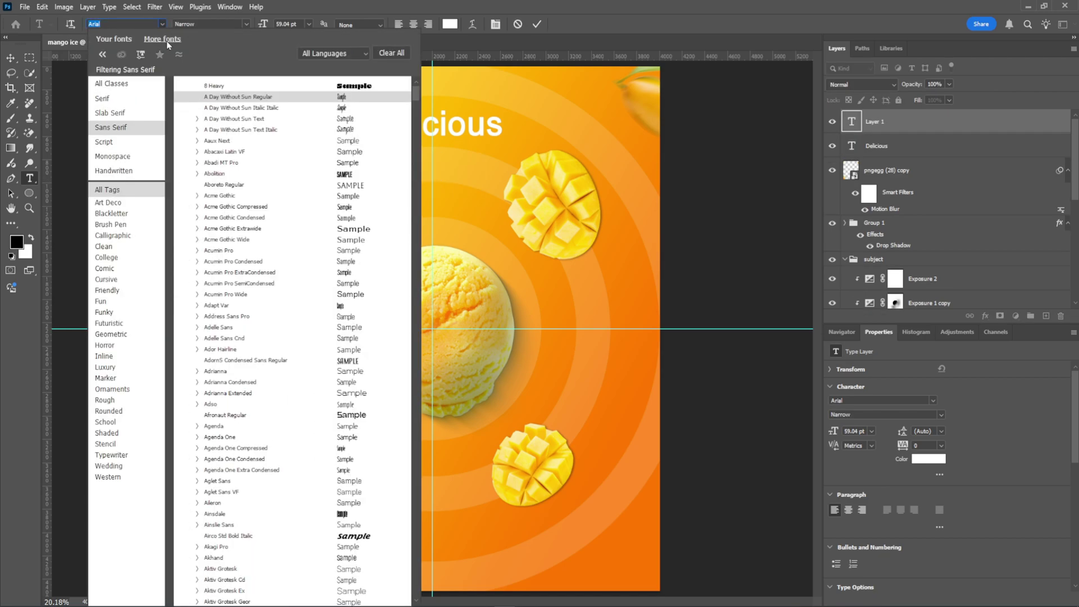
pyautogui.click(118, 171)
pyautogui.scroll(-10, 260, 317)
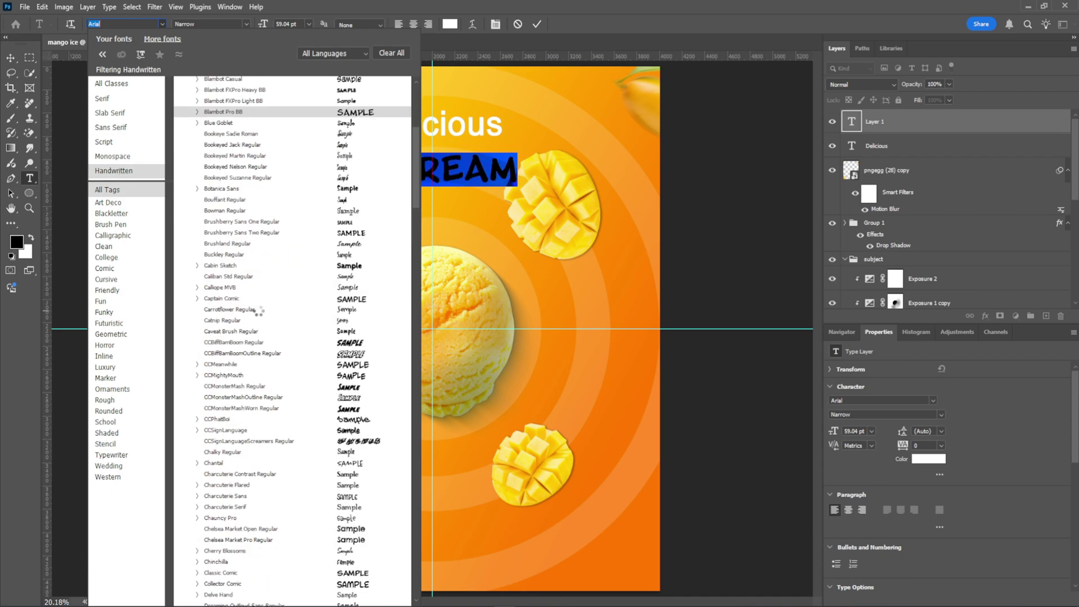
pyautogui.scroll(-15, 261, 317)
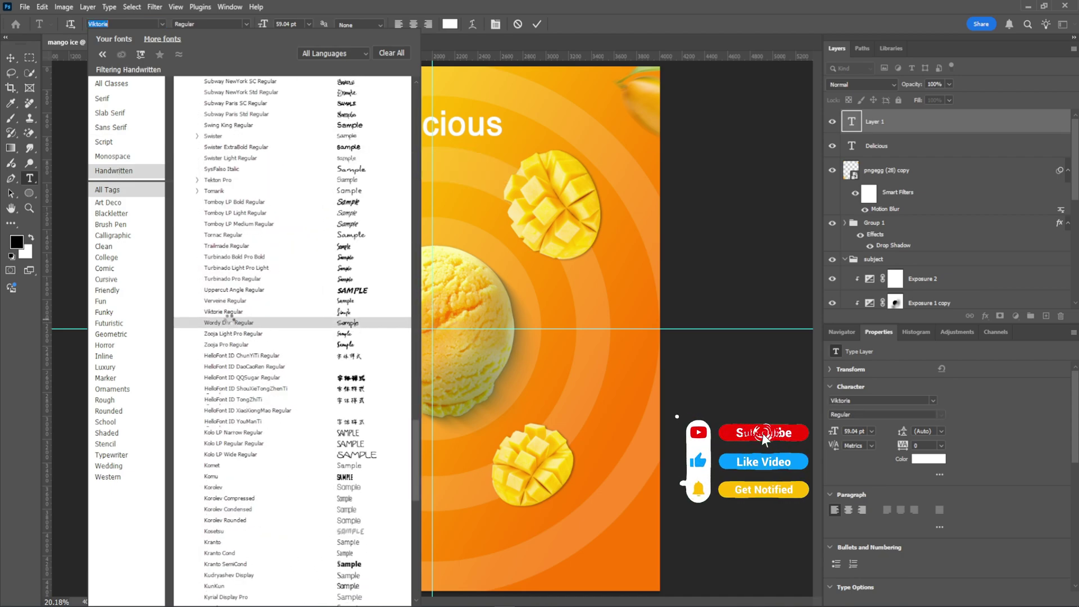
pyautogui.click(231, 333)
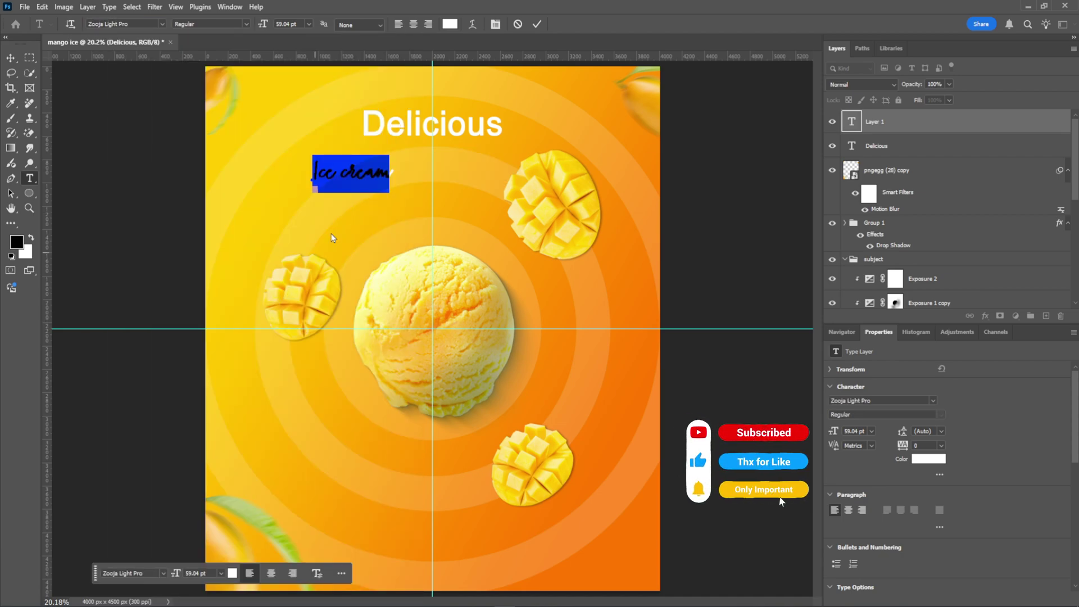
# Colour the "Ice cream" text bright red
pyautogui.click(450, 23)
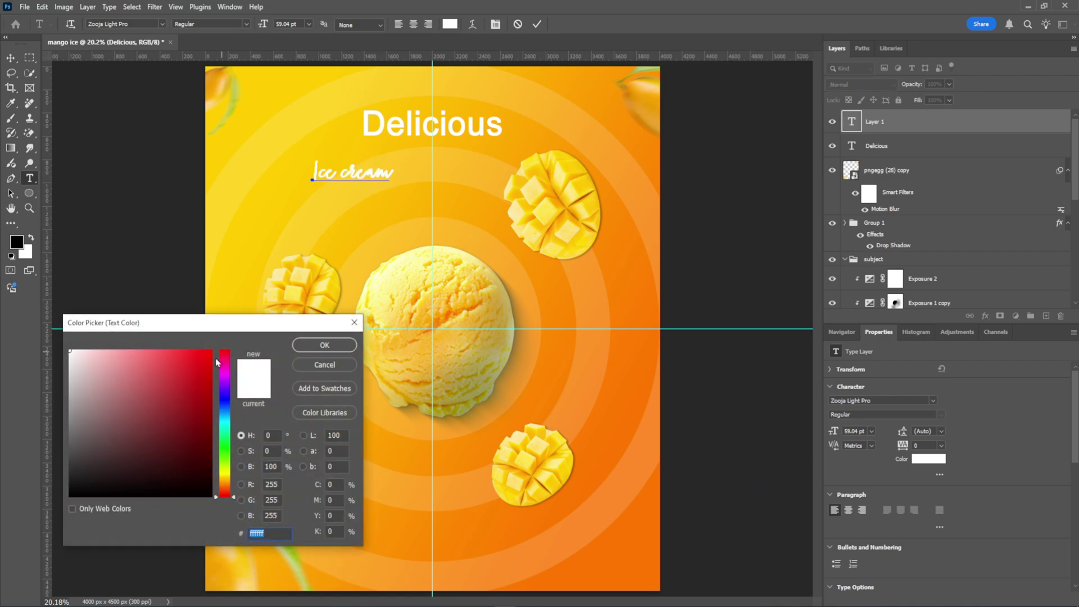
pyautogui.moveTo(212, 353); pyautogui.dragTo(219, 344)
pyautogui.click(325, 345)
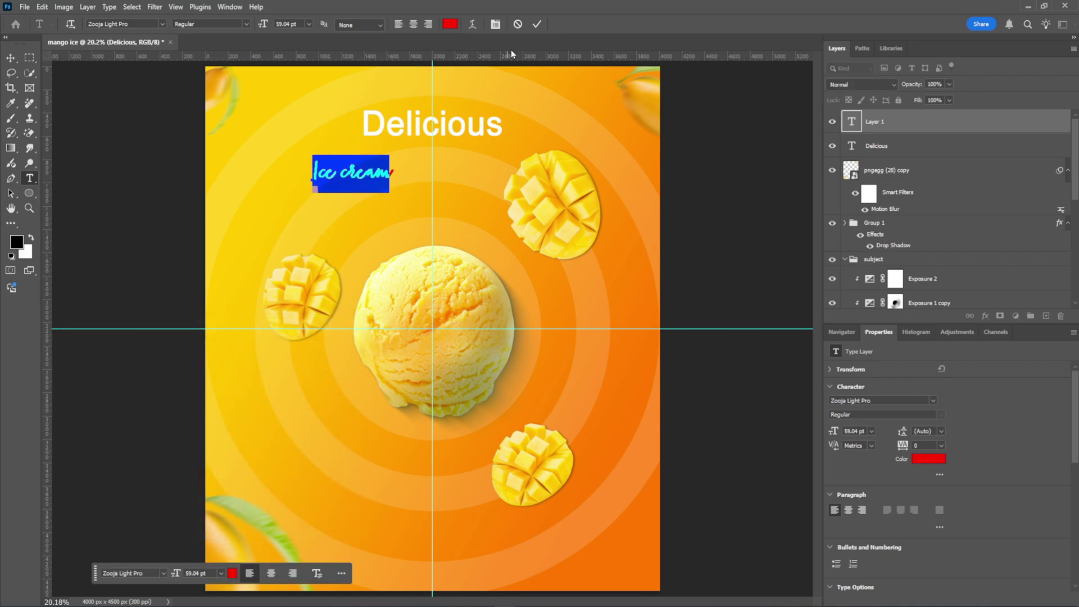
pyautogui.click(537, 24)
# Enlarge the "Ice cream" text to about 175 pt and centre it horizontally on the poster
pyautogui.press('v')
pyautogui.hotkey('ctrl', 't')
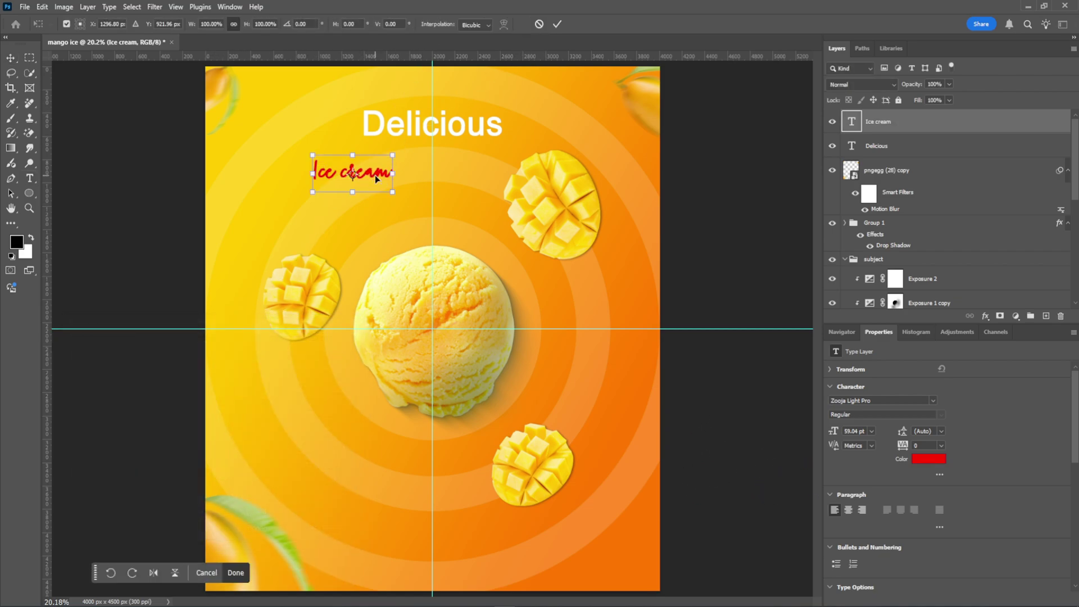
pyautogui.moveTo(399, 174); pyautogui.dragTo(455, 170)
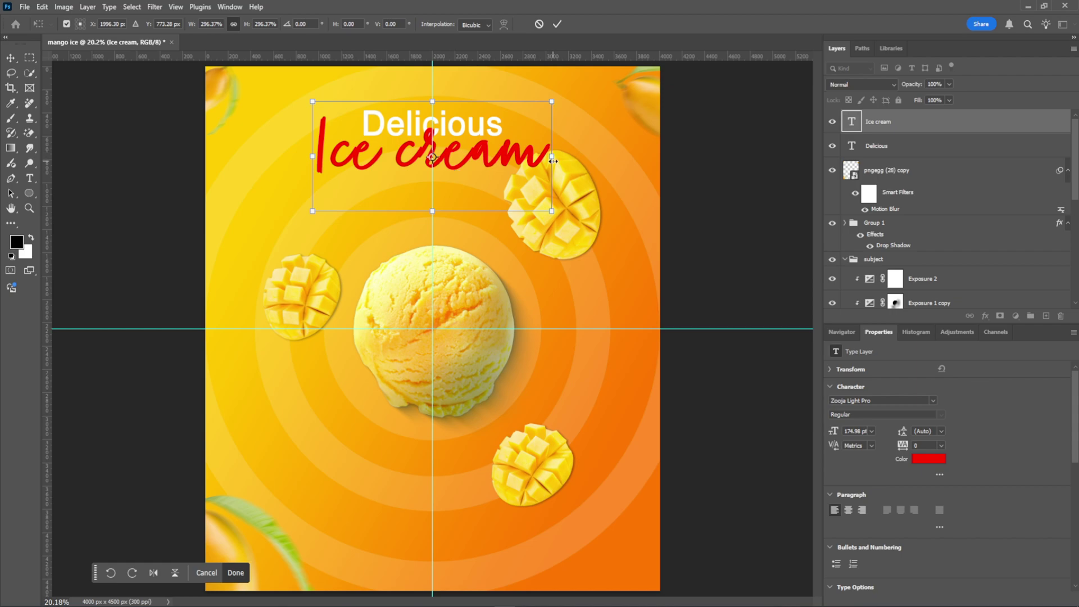
pyautogui.click(557, 24)
# Set the "Ice cream" tracking to -40, recentre the text and scale it to about 184 pt
pyautogui.moveTo(902, 448); pyautogui.dragTo(899, 448)
pyautogui.moveTo(453, 164); pyautogui.dragTo(464, 166)
pyautogui.hotkey('ctrl', 't')
pyautogui.moveTo(539, 102); pyautogui.dragTo(545, 100)
pyautogui.click(557, 24)
# Move the "Ice cream" layer behind "Delicious", lower the text slightly and enlarge it to about 228 pt, centred on the poster
pyautogui.moveTo(913, 122); pyautogui.dragTo(912, 160)
pyautogui.moveTo(470, 155); pyautogui.dragTo(470, 172)
pyautogui.hotkey('ctrl', 't')
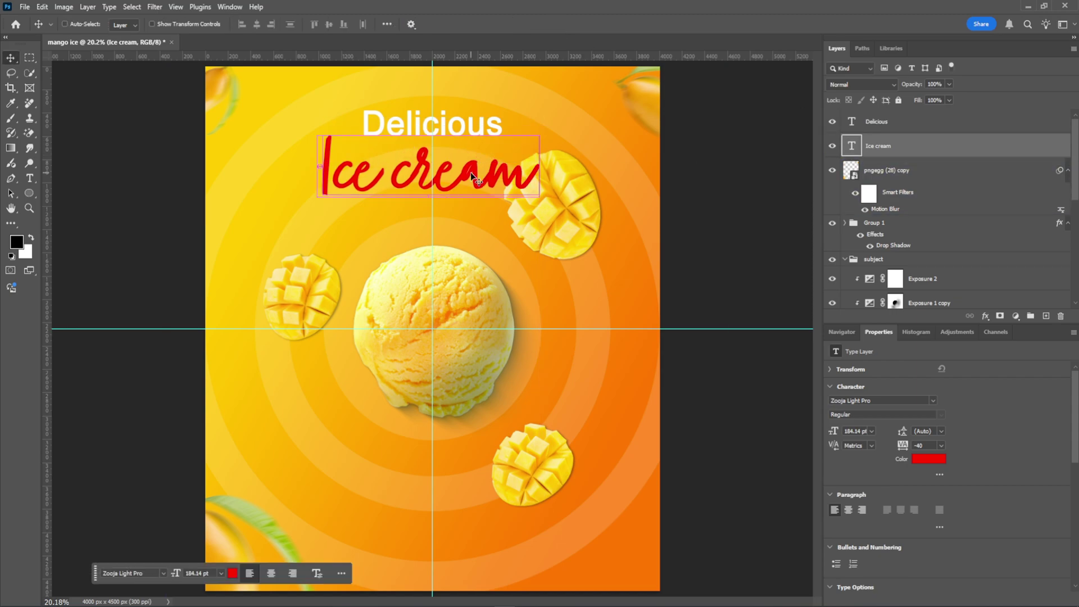
pyautogui.moveTo(542, 176); pyautogui.dragTo(567, 176)
pyautogui.moveTo(493, 182); pyautogui.dragTo(496, 176)
pyautogui.click(557, 25)
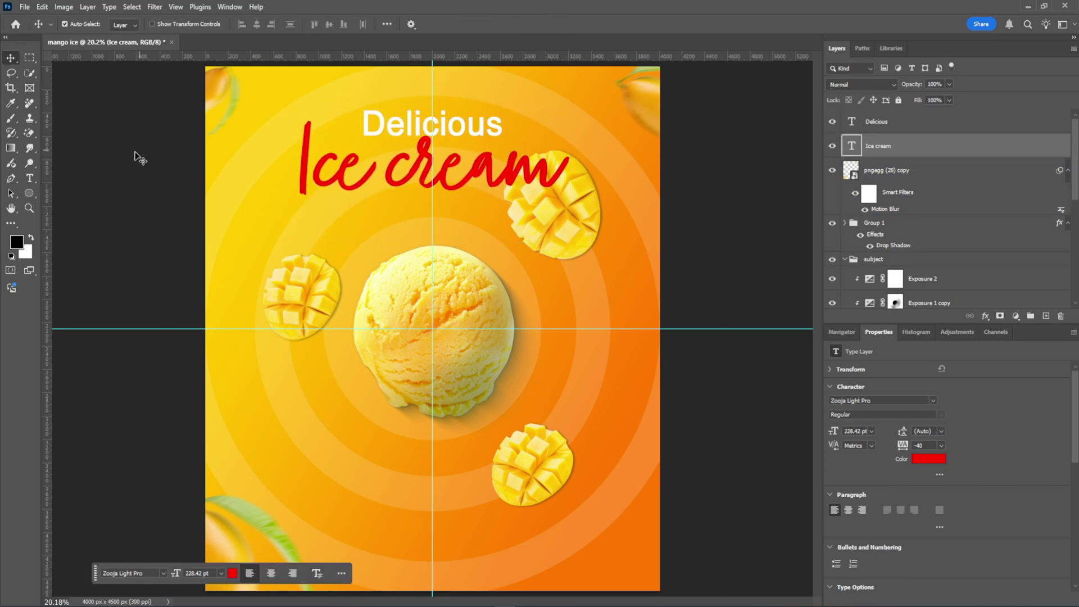
# Add the text "mango" below the scoop and set its font to Arial Black
pyautogui.click(31, 178)
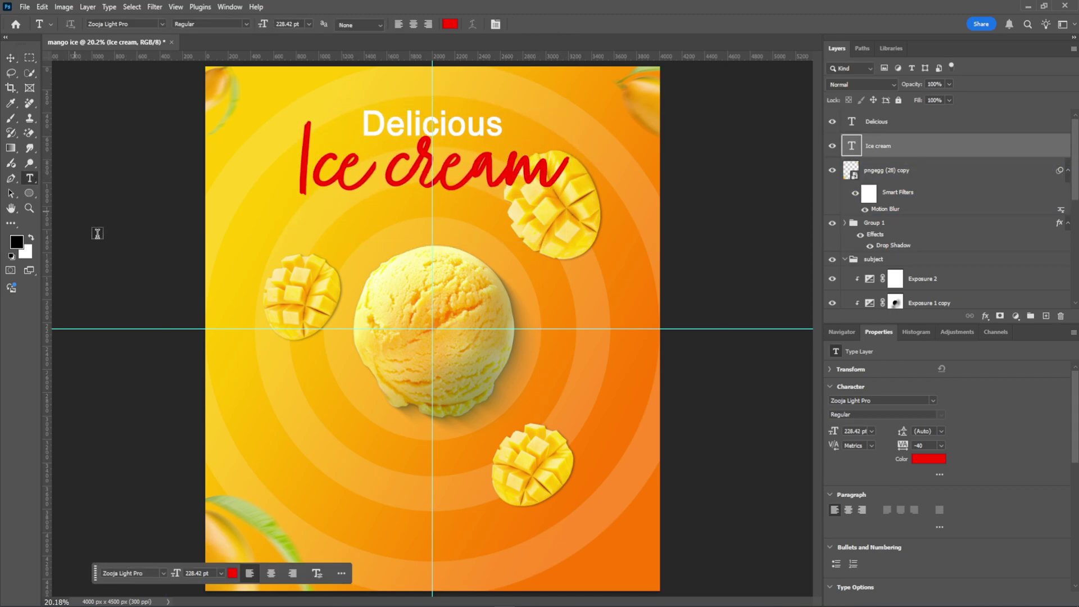
pyautogui.click(314, 428)
pyautogui.write('man')
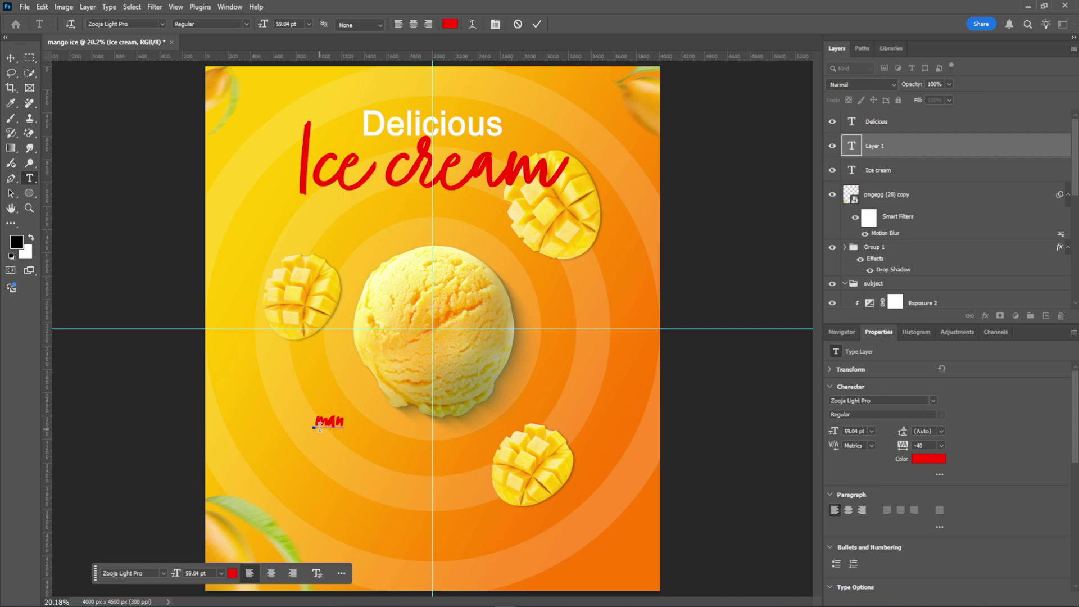
pyautogui.write('go')
pyautogui.hotkey('ctrl', 'a')
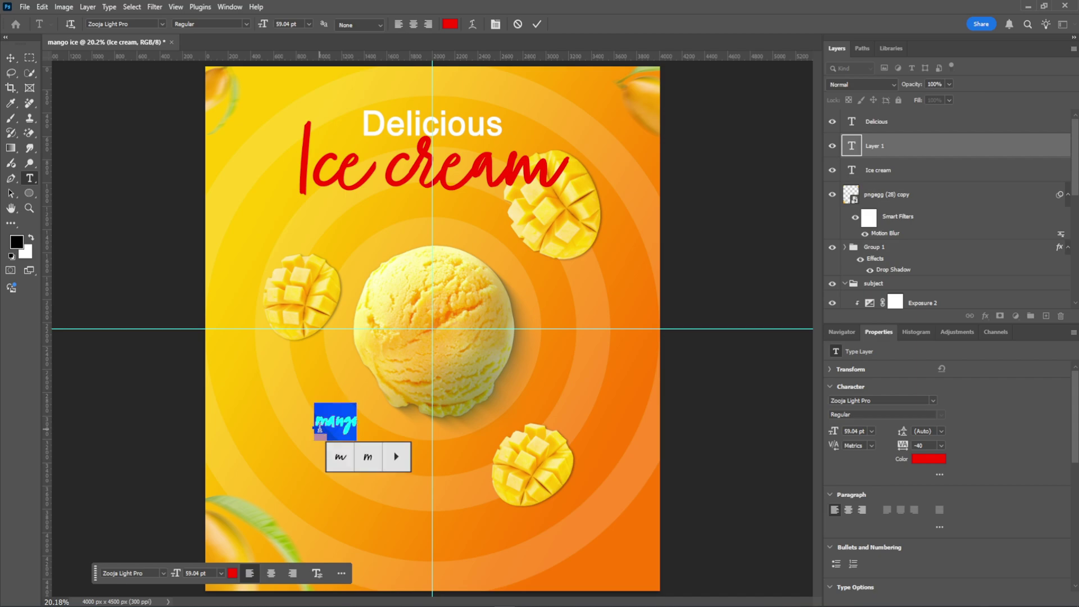
pyautogui.write('arial')
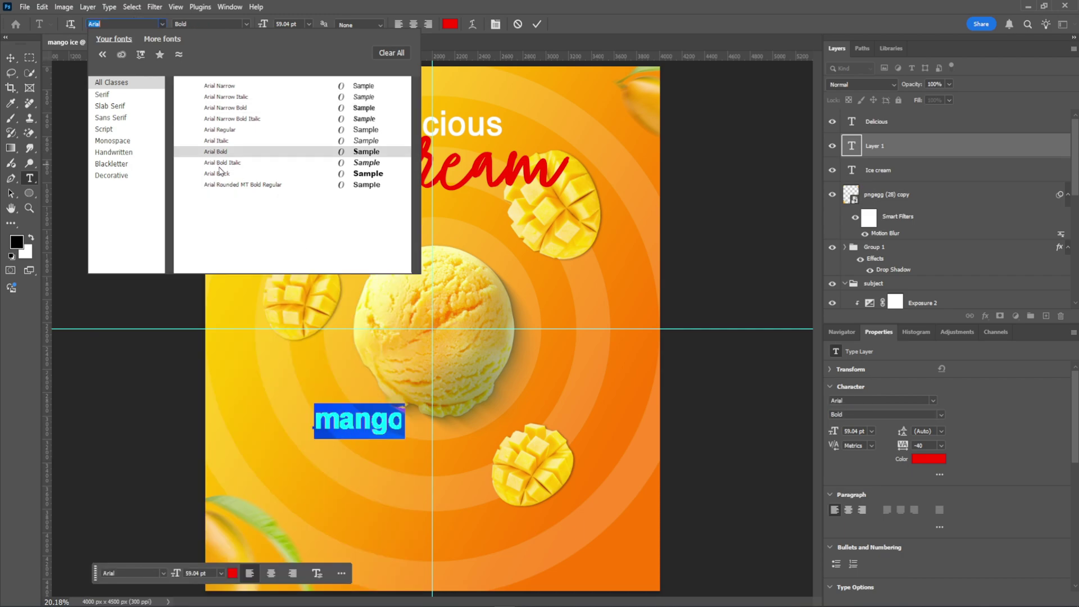
pyautogui.click(221, 174)
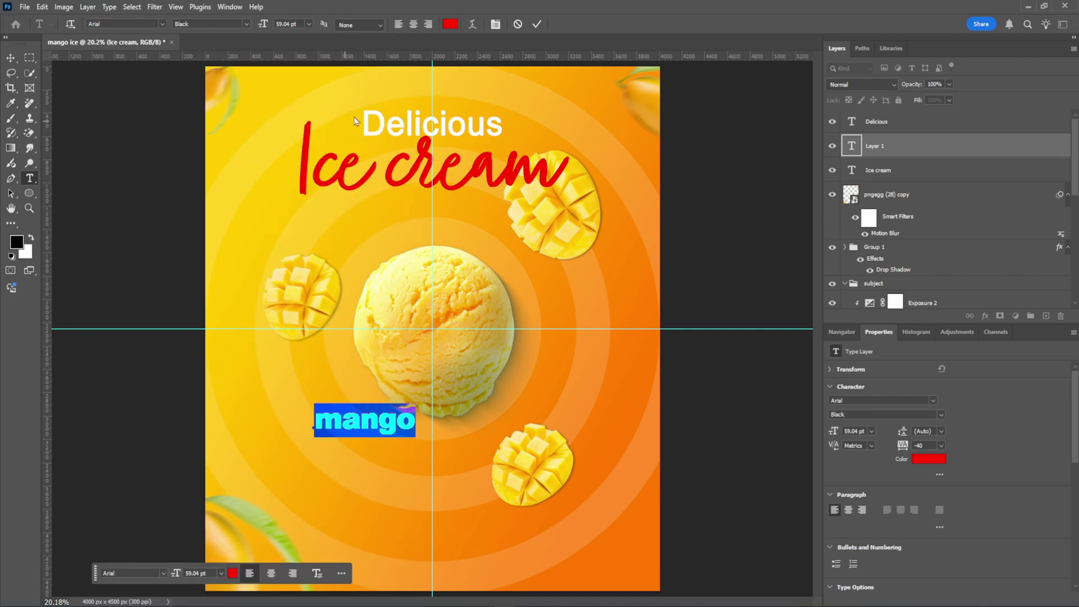
pyautogui.click(537, 24)
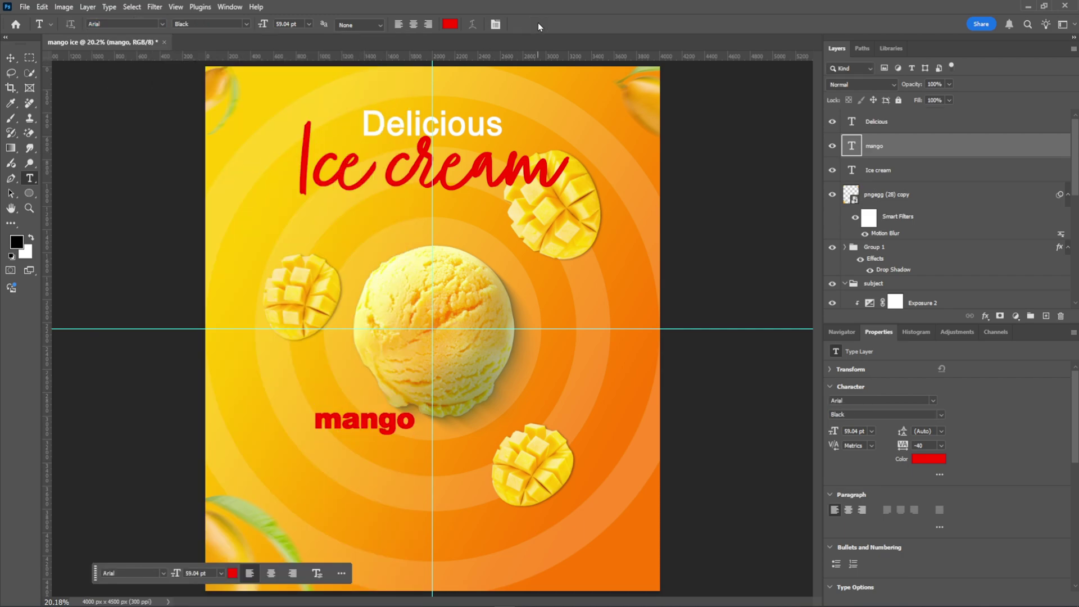
# Colour the "mango" text white (#ffffff)
pyautogui.click(450, 24)
pyautogui.moveTo(161, 385); pyautogui.dragTo(70, 350)
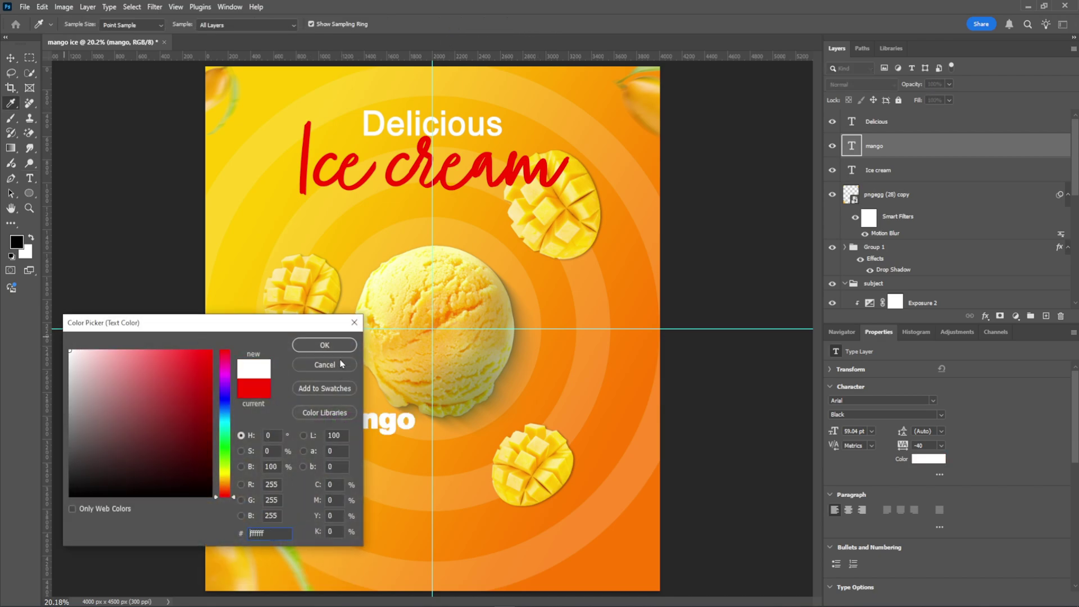
pyautogui.click(325, 345)
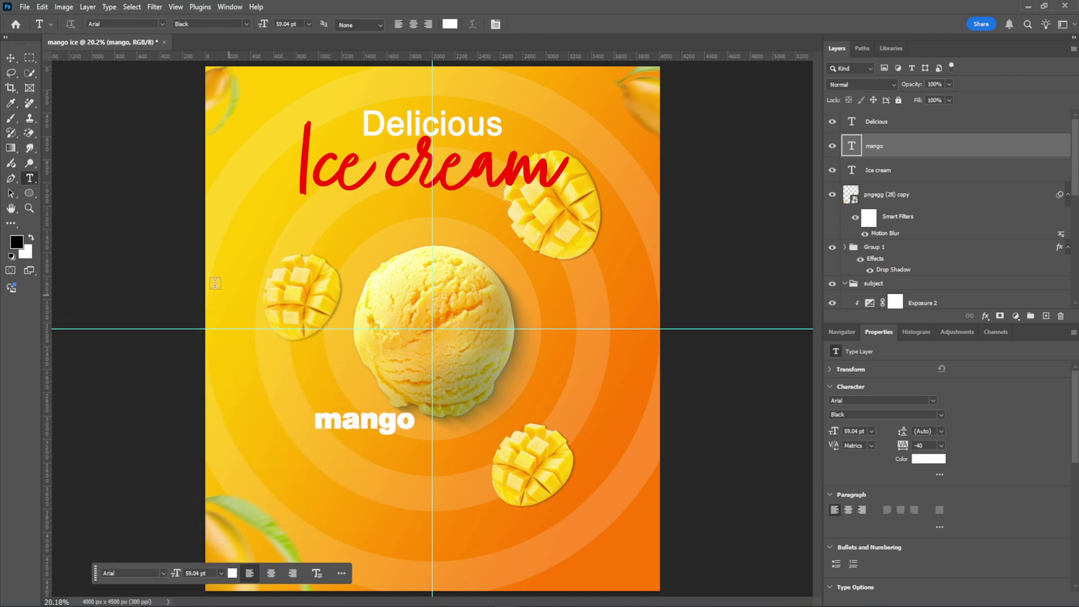
# Enlarge the "mango" text to about 144 pt near the poster's bottom and shift the lower mango piece up above it
pyautogui.click(8, 57)
pyautogui.moveTo(382, 420); pyautogui.dragTo(555, 505)
pyautogui.hotkey('ctrl', 't')
pyautogui.press('Return')
pyautogui.moveTo(554, 442); pyautogui.dragTo(552, 420)
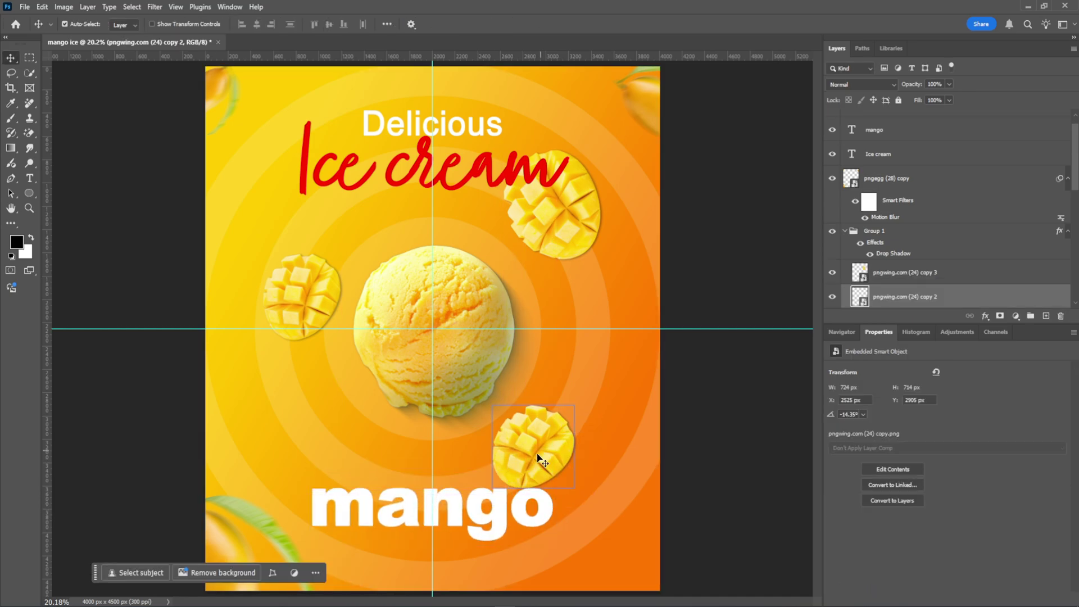
# Change the "mango" text's font style to Bold and recentre it horizontally on the poster
pyautogui.doubleClick(436, 524)
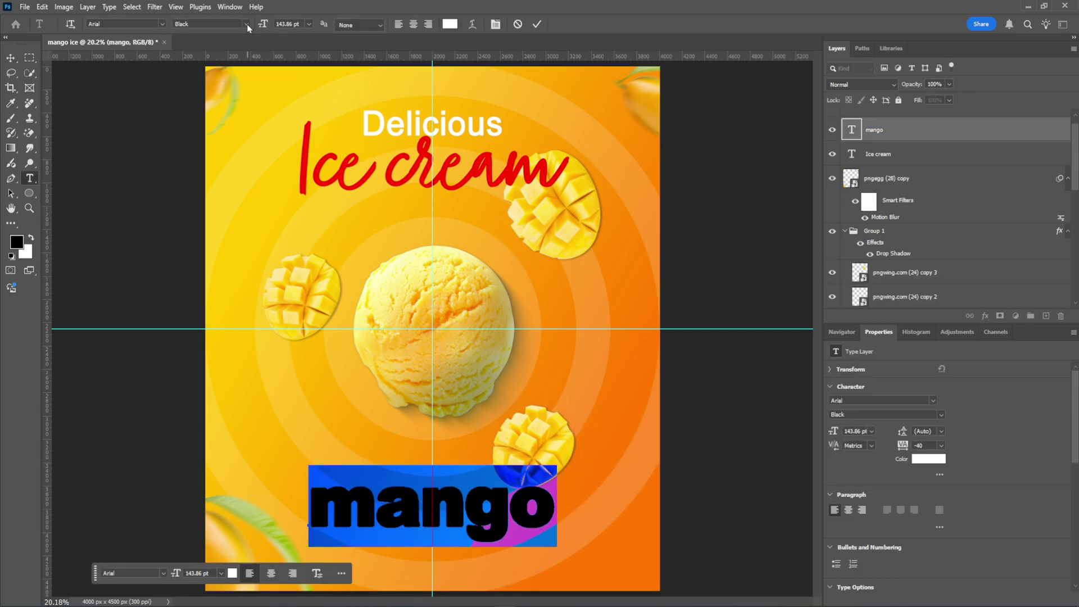
pyautogui.click(246, 24)
pyautogui.click(236, 93)
pyautogui.click(537, 24)
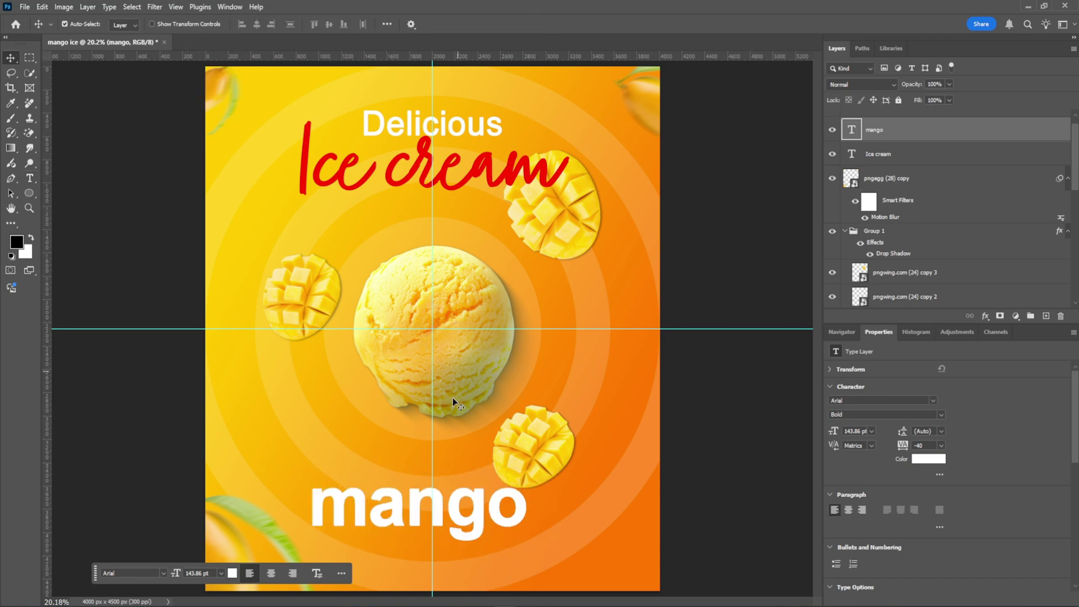
pyautogui.moveTo(440, 509); pyautogui.dragTo(458, 514)
# Place the leaf image pngegg (26) from the mango ice cream poster folder, scaled and rotated in the poster's top-left corner
pyautogui.click(579, 606)
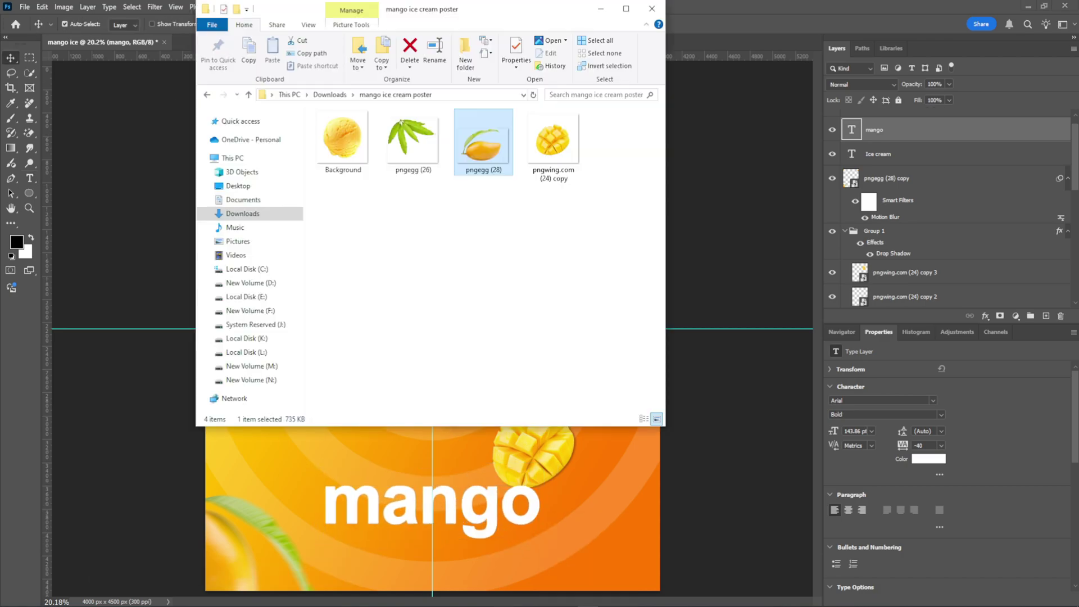
pyautogui.moveTo(413, 145); pyautogui.dragTo(584, 544)
pyautogui.moveTo(659, 530); pyautogui.dragTo(397, 250)
pyautogui.moveTo(386, 298); pyautogui.dragTo(423, 259)
# Duplicate the leaves into the poster's bottom-right corner, enlarge the copy to about 1931 px wide and rotate it to about -167°
pyautogui.moveTo(250, 183); pyautogui.dragTo(638, 526)
pyautogui.click(558, 25)
pyautogui.hotkey('ctrl', 't')
pyautogui.moveTo(709, 434); pyautogui.dragTo(578, 561)
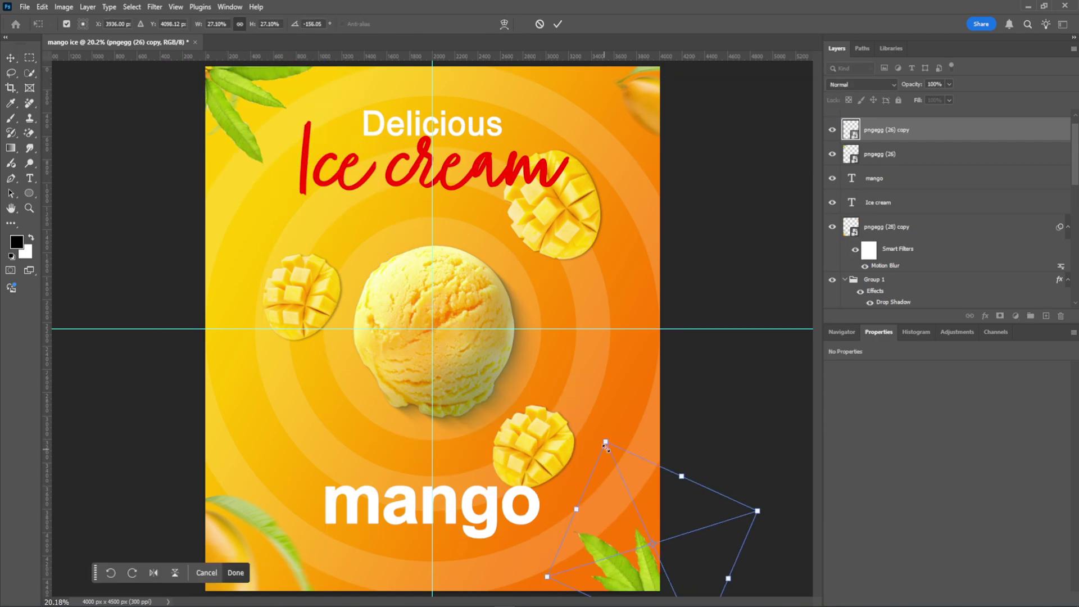
pyautogui.moveTo(605, 442); pyautogui.dragTo(572, 368)
pyautogui.moveTo(790, 460); pyautogui.dragTo(790, 429)
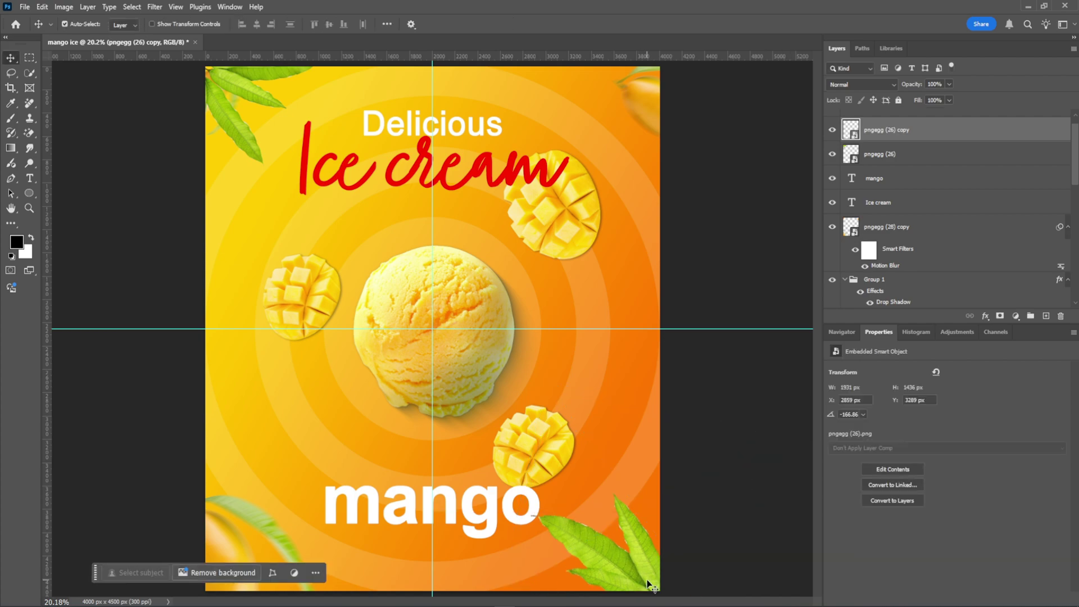